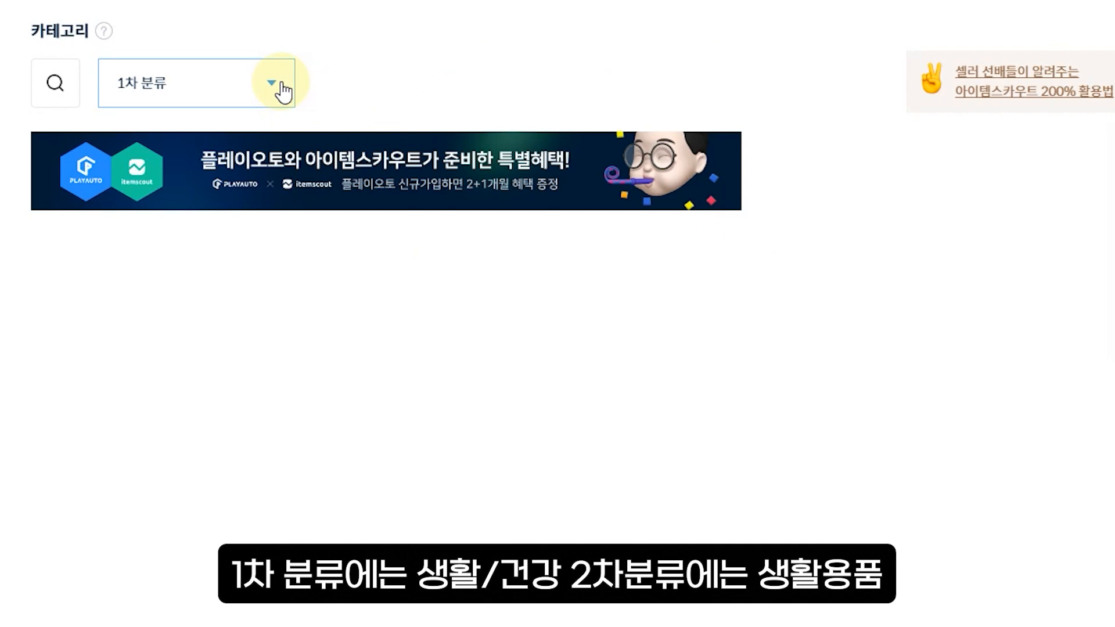
- Set the category to 생활/건강, second level 생활용품 and third level 생활잡화
left_click(181, 453)
left_click(445, 90)
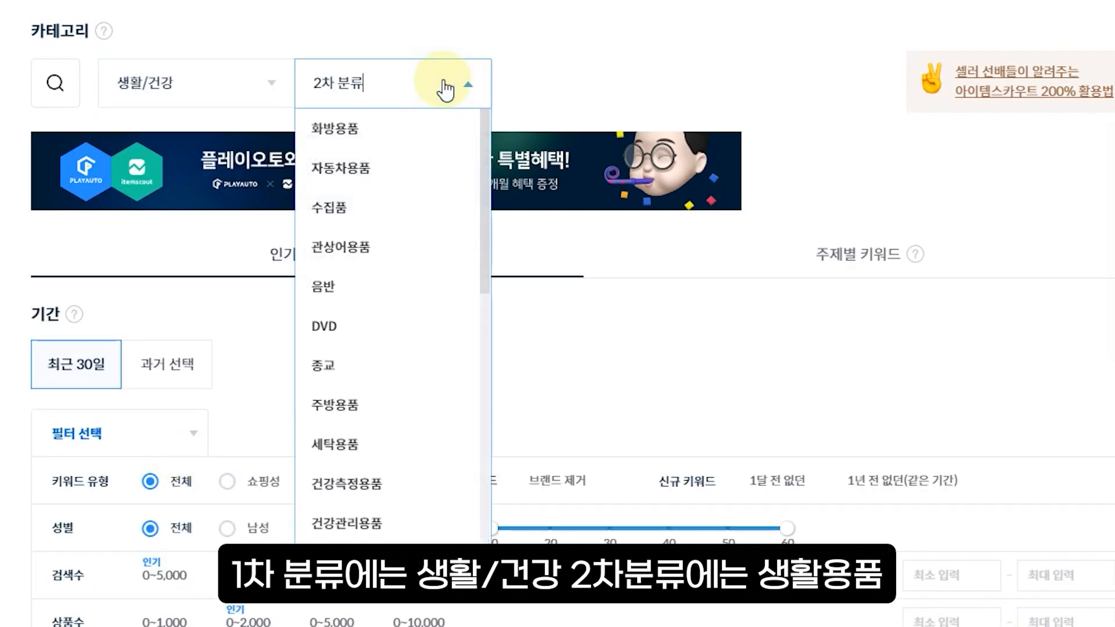
scroll(384, 270, "down", 5)
left_click(385, 268)
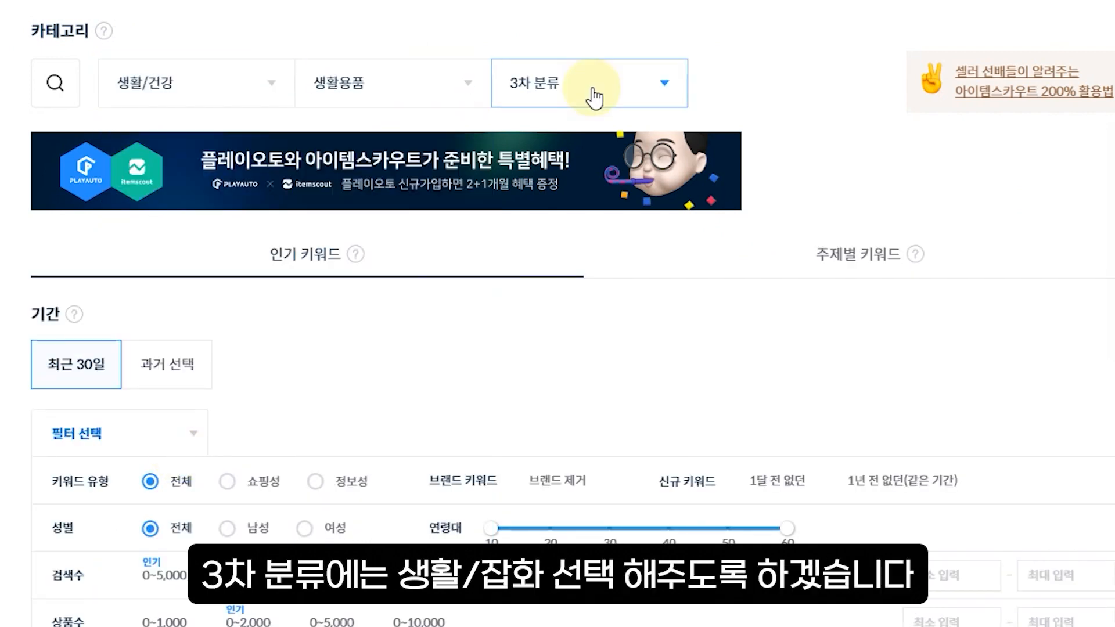
left_click(594, 98)
left_click(573, 402)
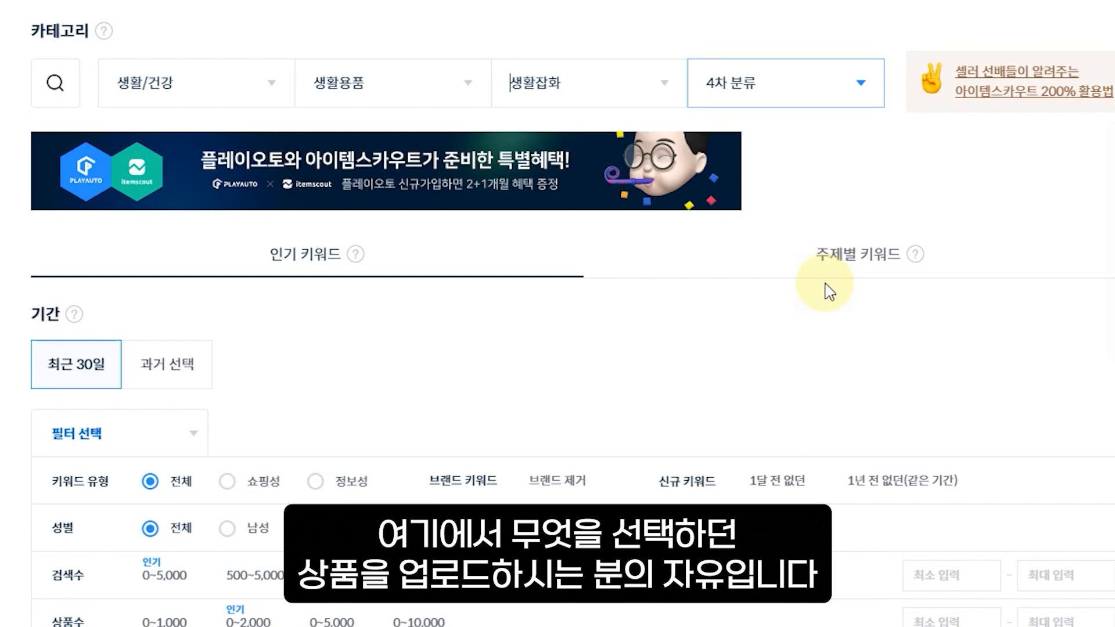
- Show the topic-based keywords (주제별 키워드), check the add-topic options, and review the new and weekly trend keyword lists
left_click(862, 255)
scroll(863, 261, "down", 4)
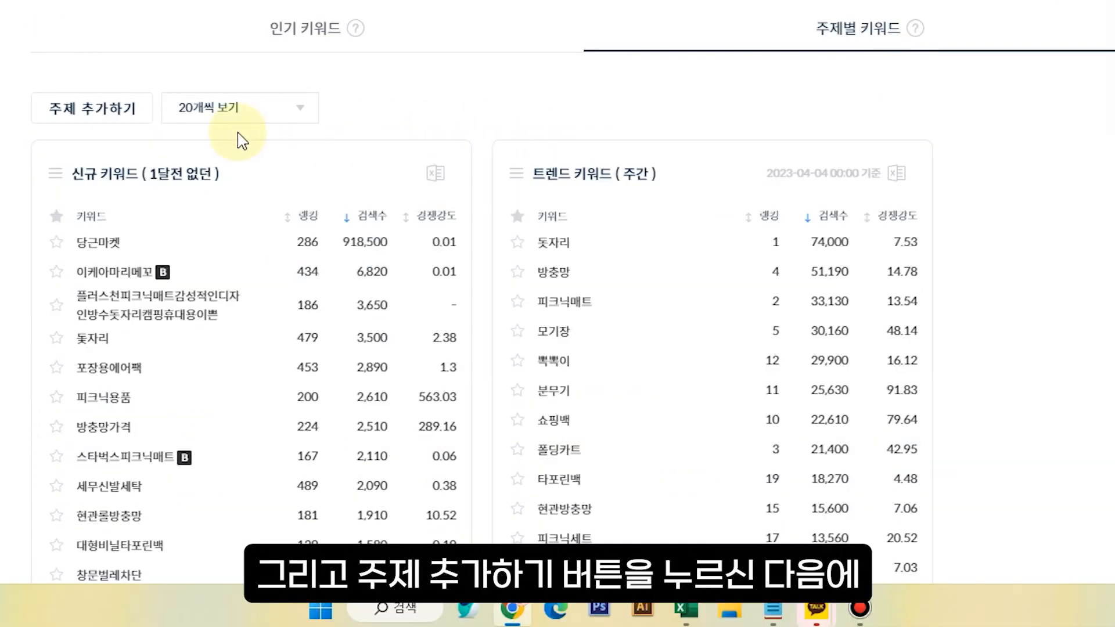
left_click(104, 111)
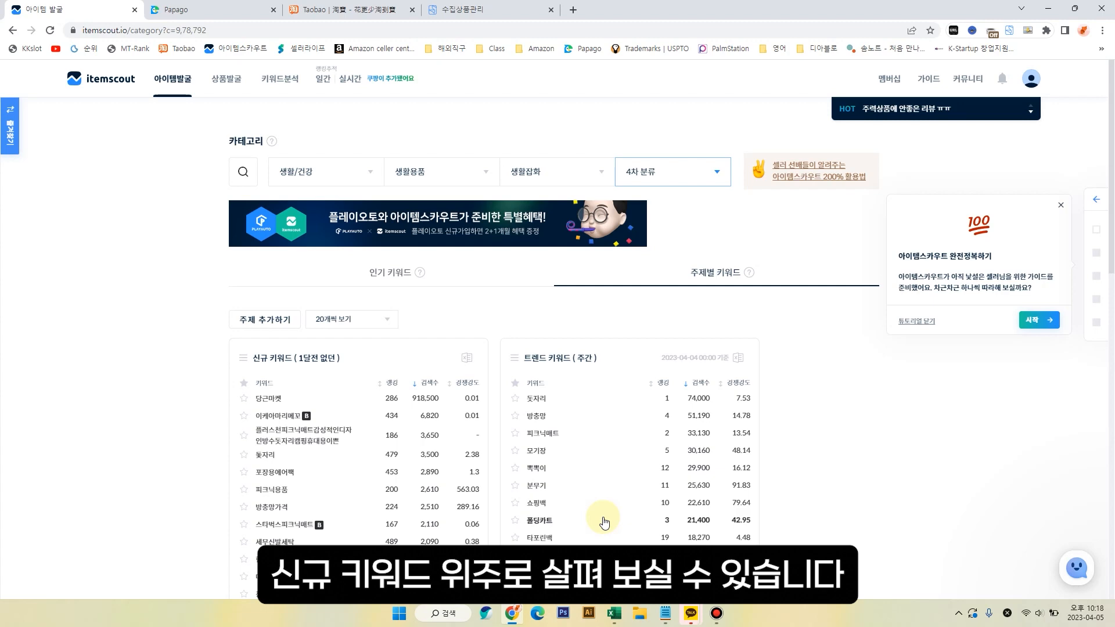
scroll(601, 519, "down", 3)
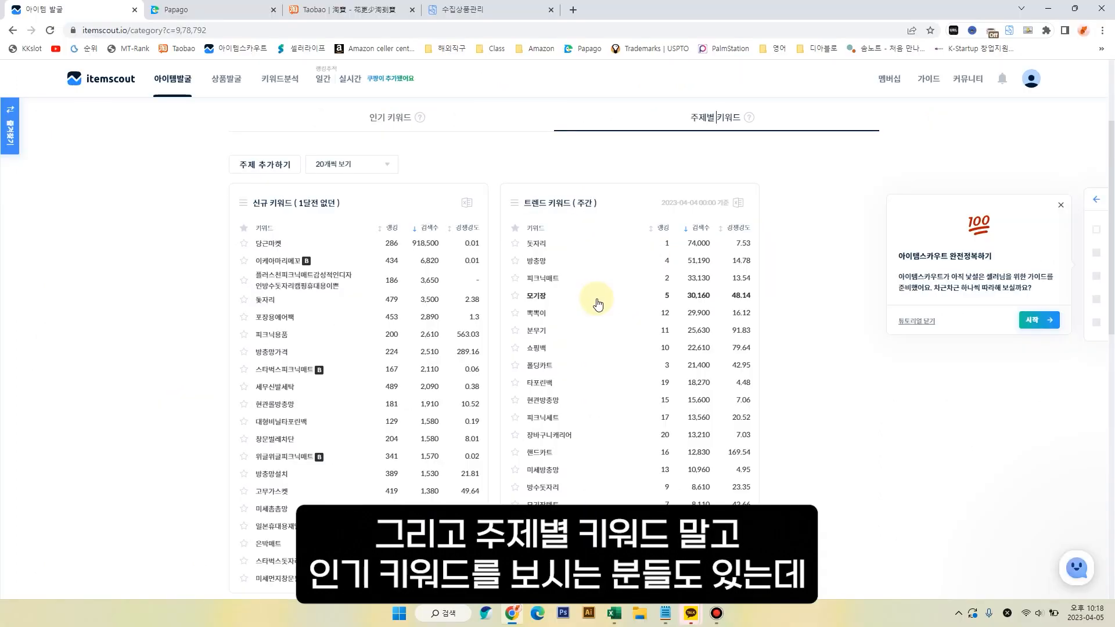
- Show the popular keywords (인기 키워드) and examine the table by total search count and competition strength
left_click(397, 132)
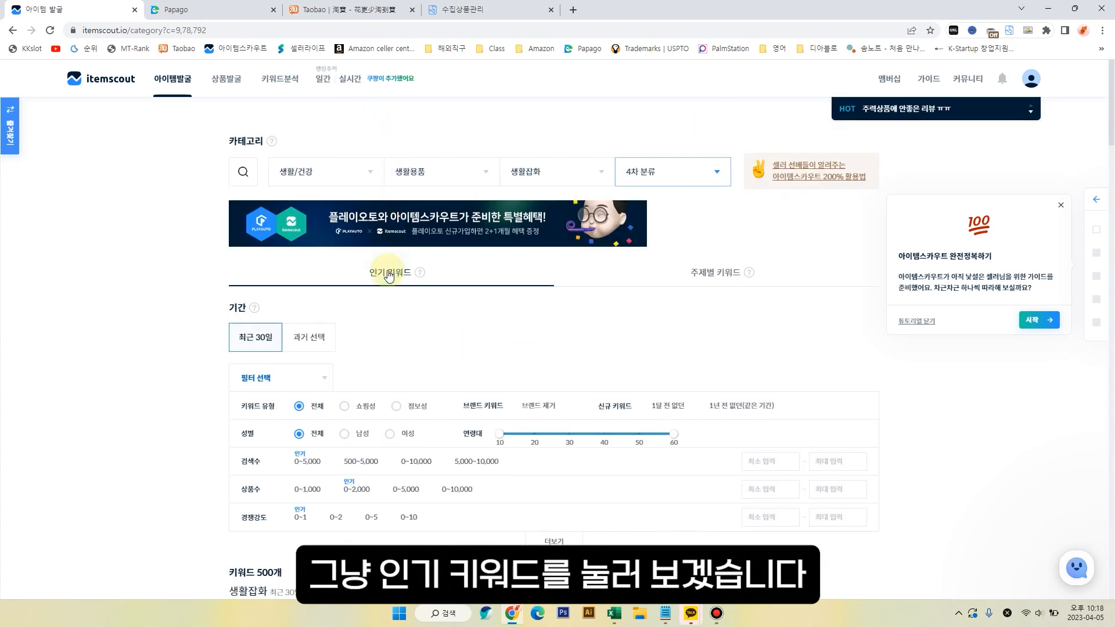
scroll(386, 270, "down", 7)
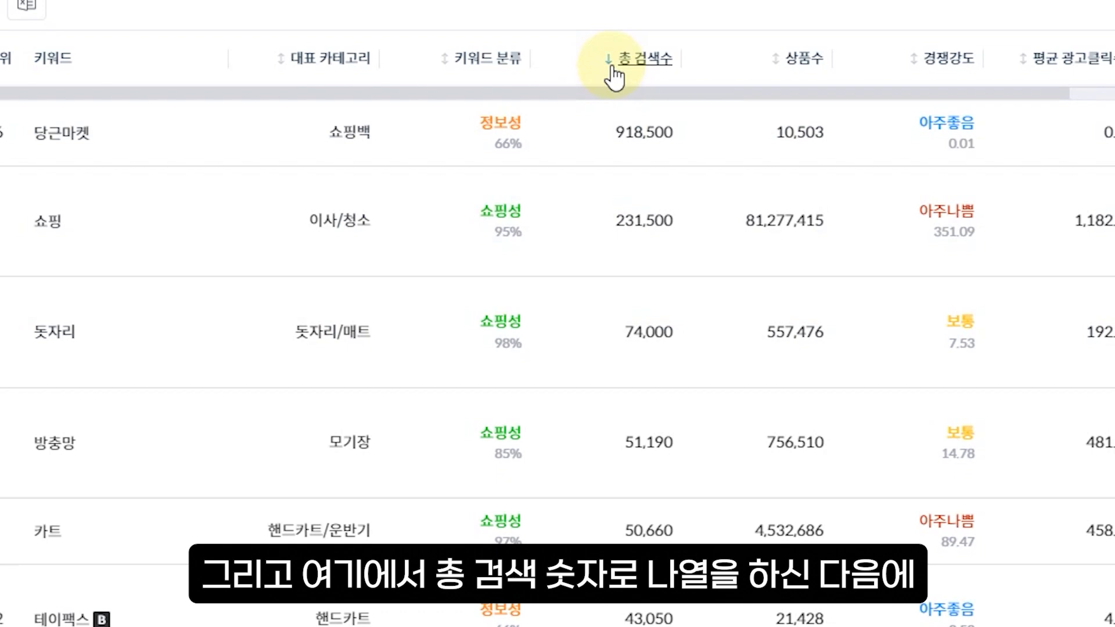
scroll(584, 238, "up", 3)
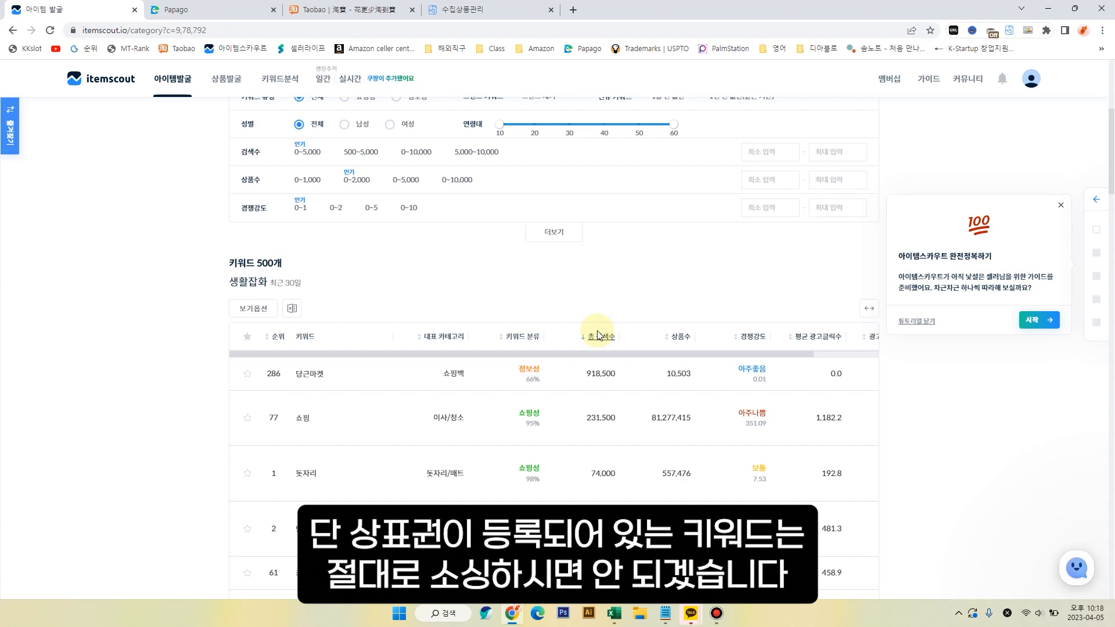
scroll(555, 334, "up", 3)
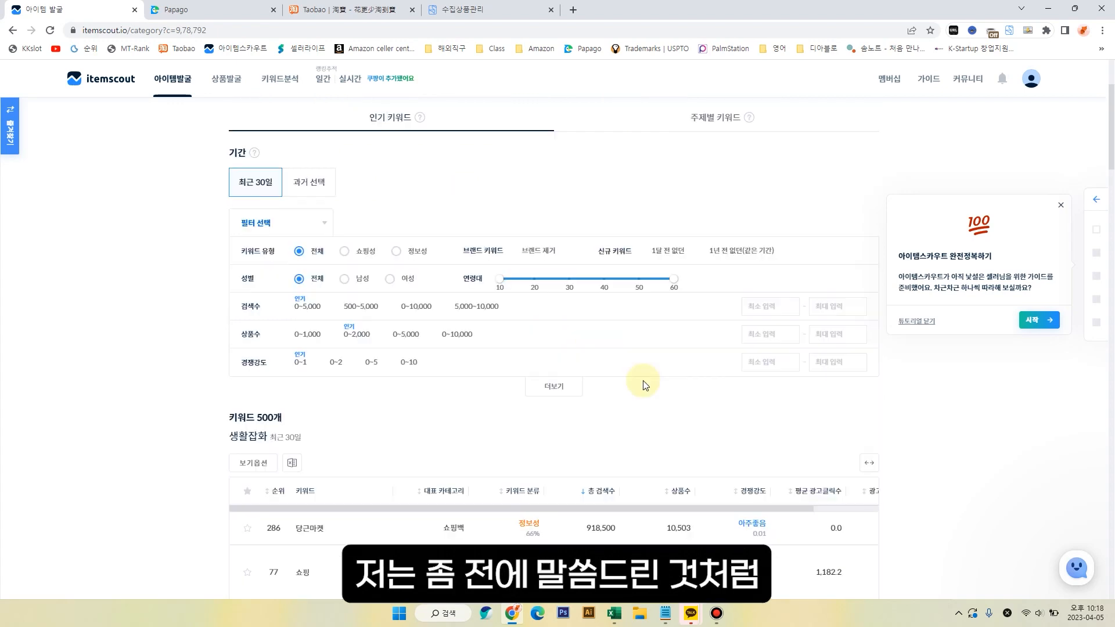
- Open 모기장 from the topic-based trend keywords and translate the word from Korean to Simplified Chinese in Papago
left_click(710, 120)
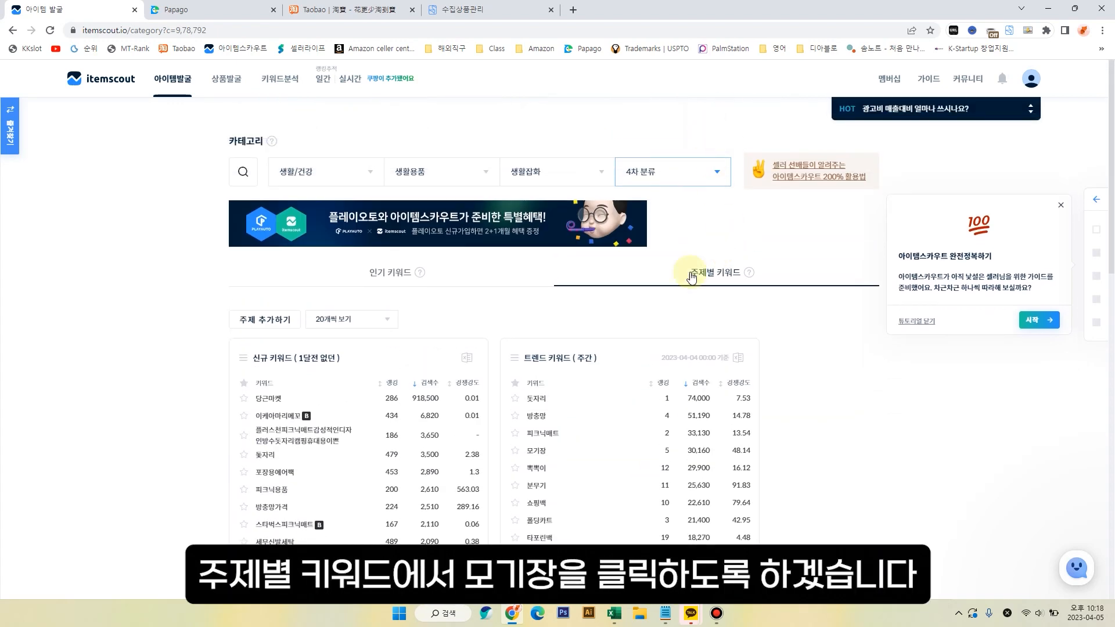
left_click(663, 411)
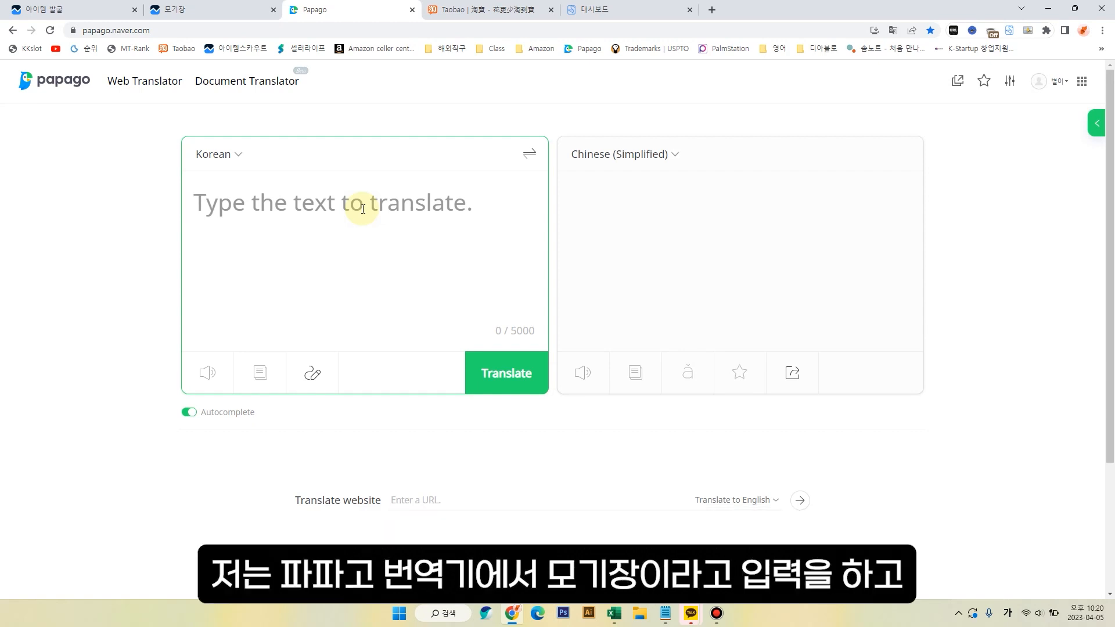
type("모기장")
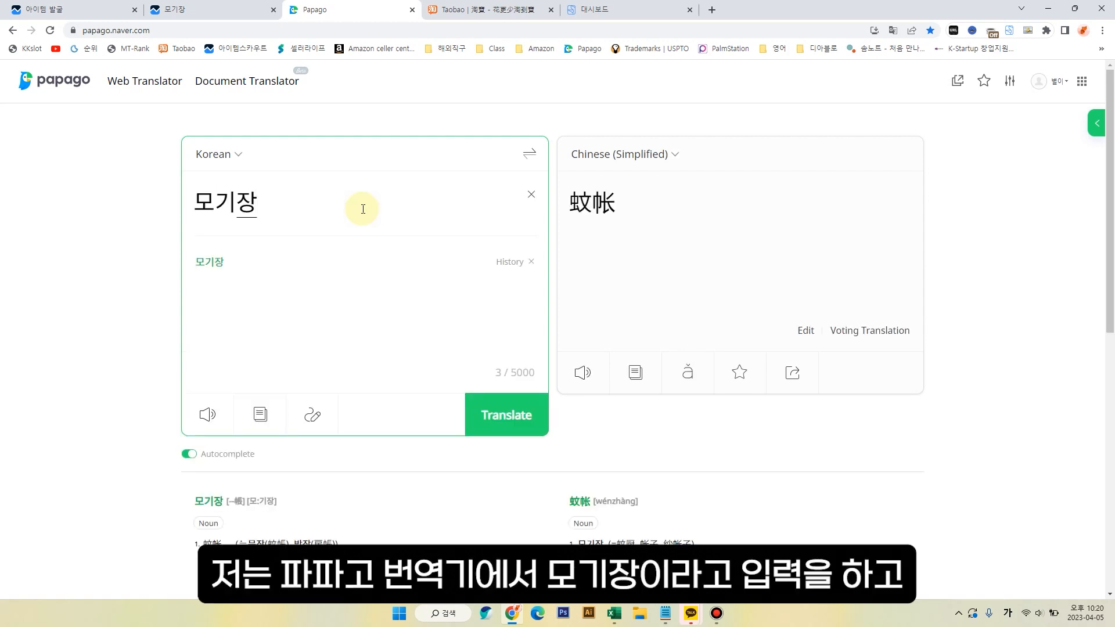
left_click(645, 209)
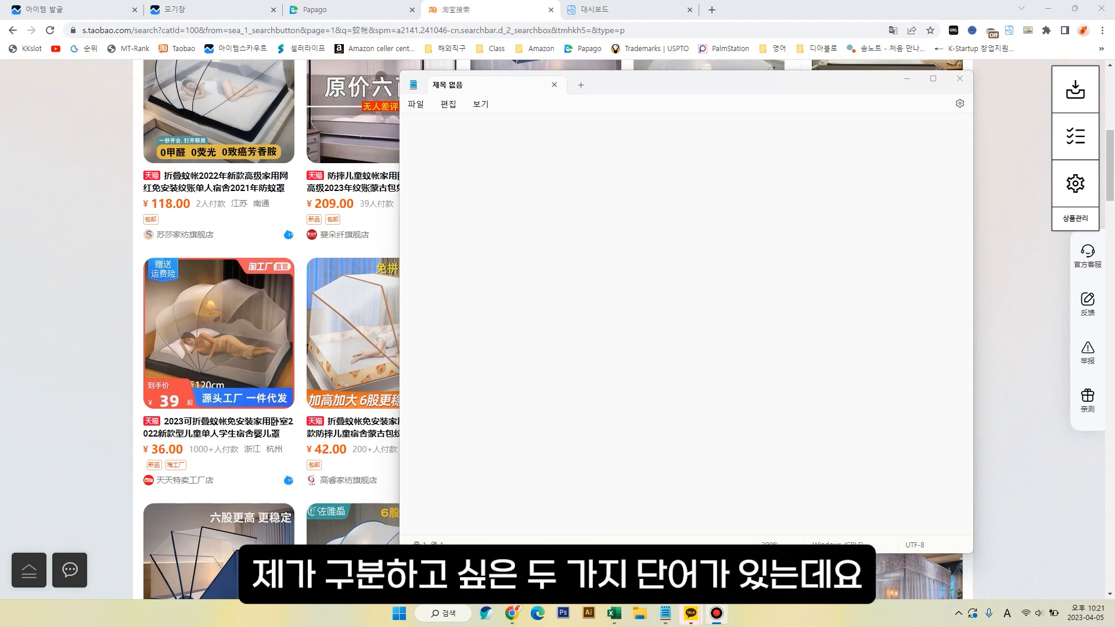
- Write 소싱 and 업로드 on two separate lines in the blank Notepad note
left_click(704, 166)
type("소싱")
key("Return")
type("업로드")
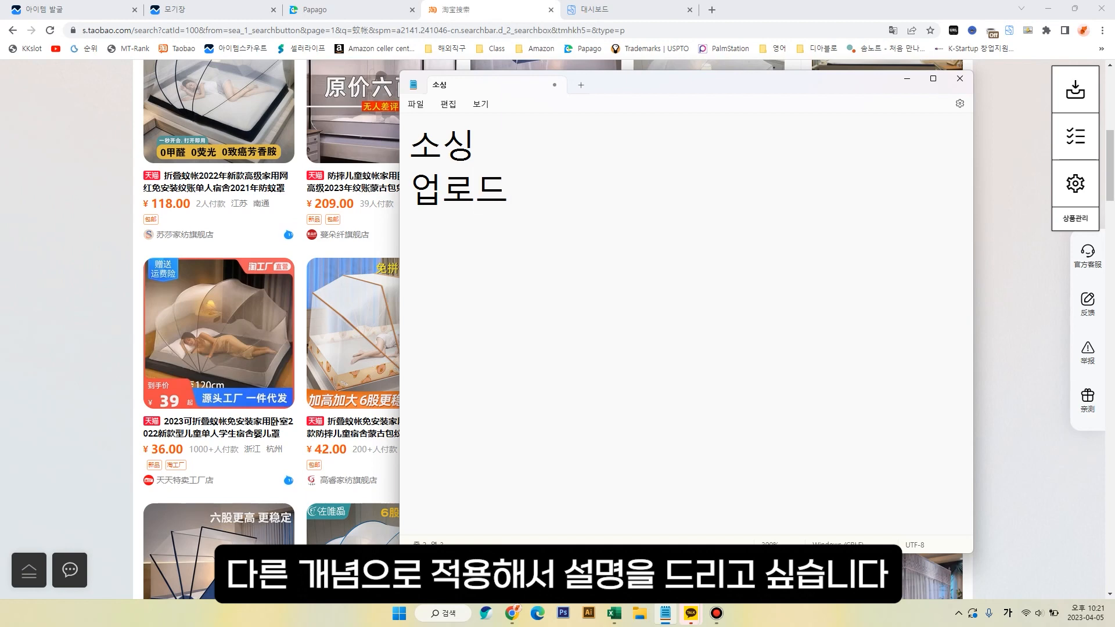
- Add the meanings "- 찾는다" after 소싱 and "- 오픈마켓에 업로드" after 업로드
left_click(475, 145)
type("- ")
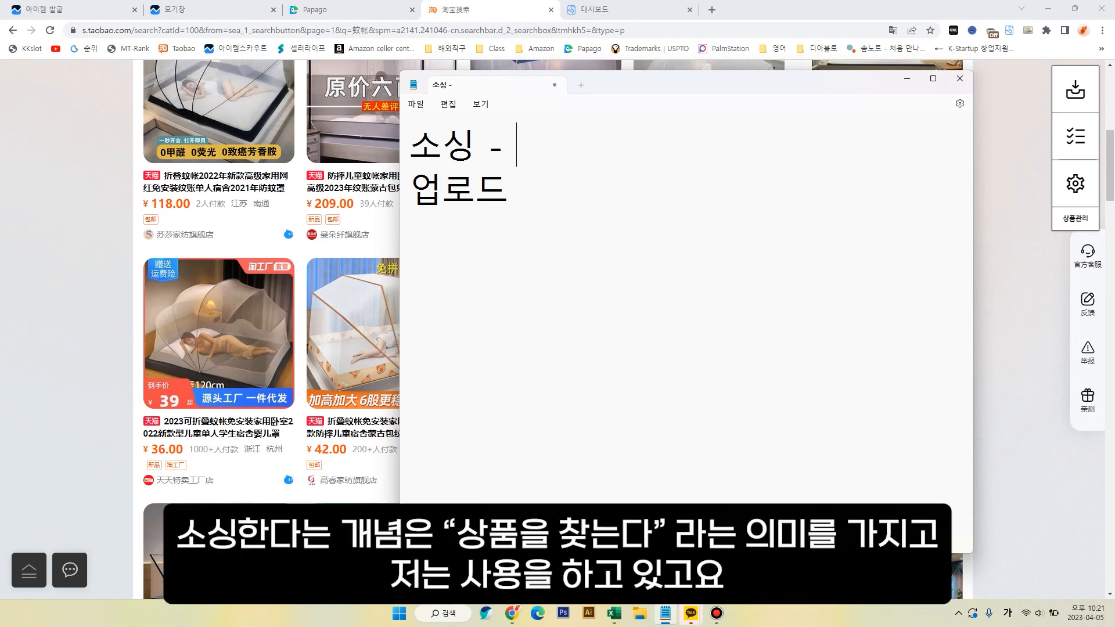
type("찾는다")
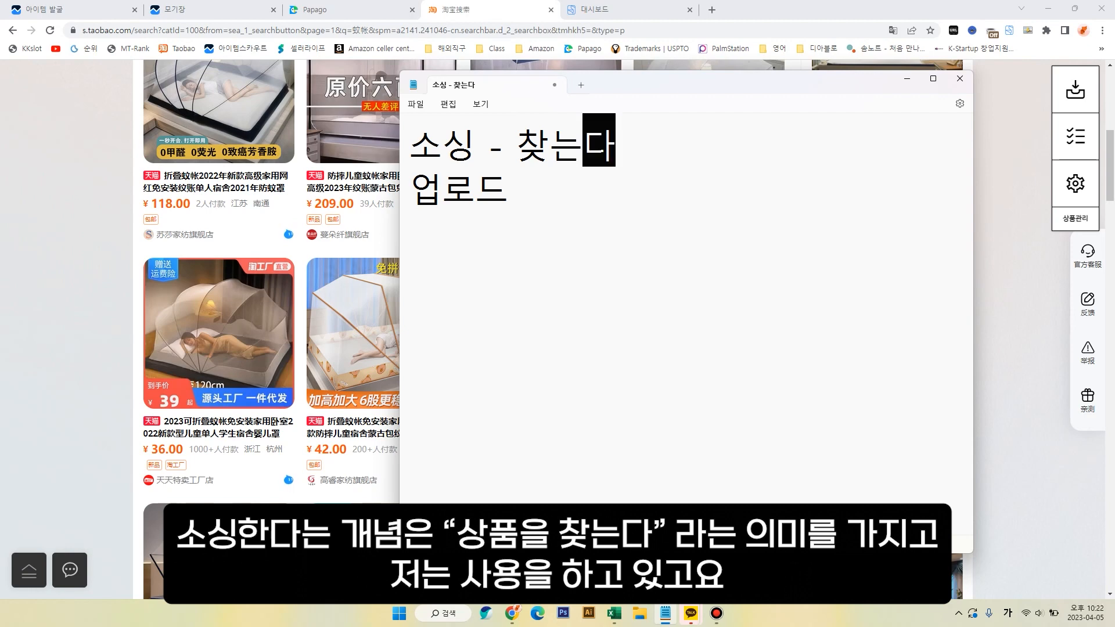
left_click(508, 189)
type("- ")
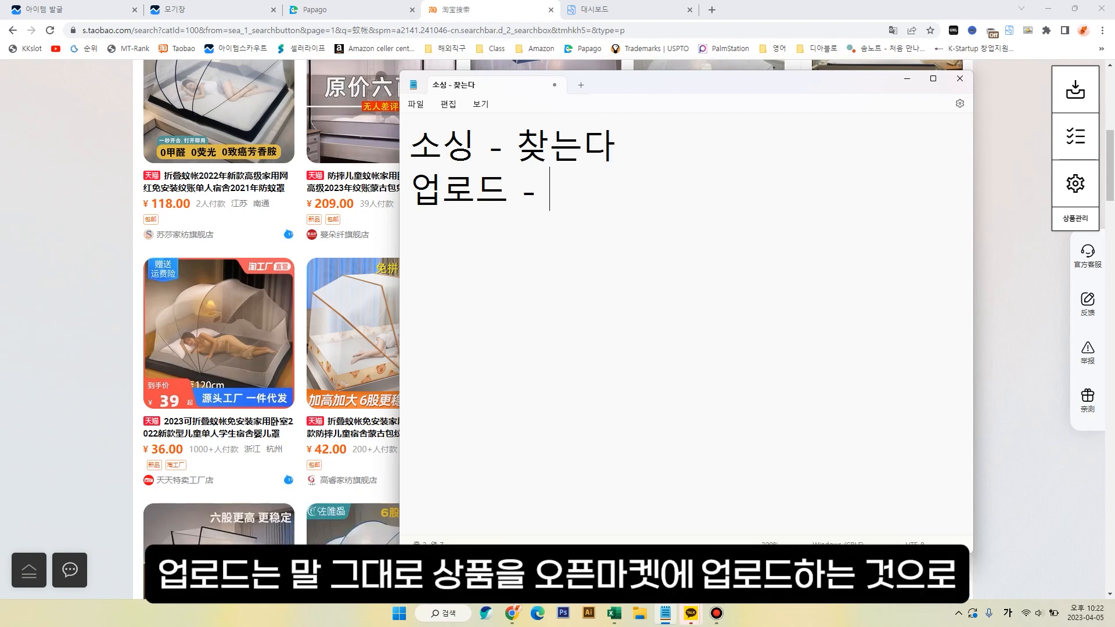
type("오픈마켓에 업로드")
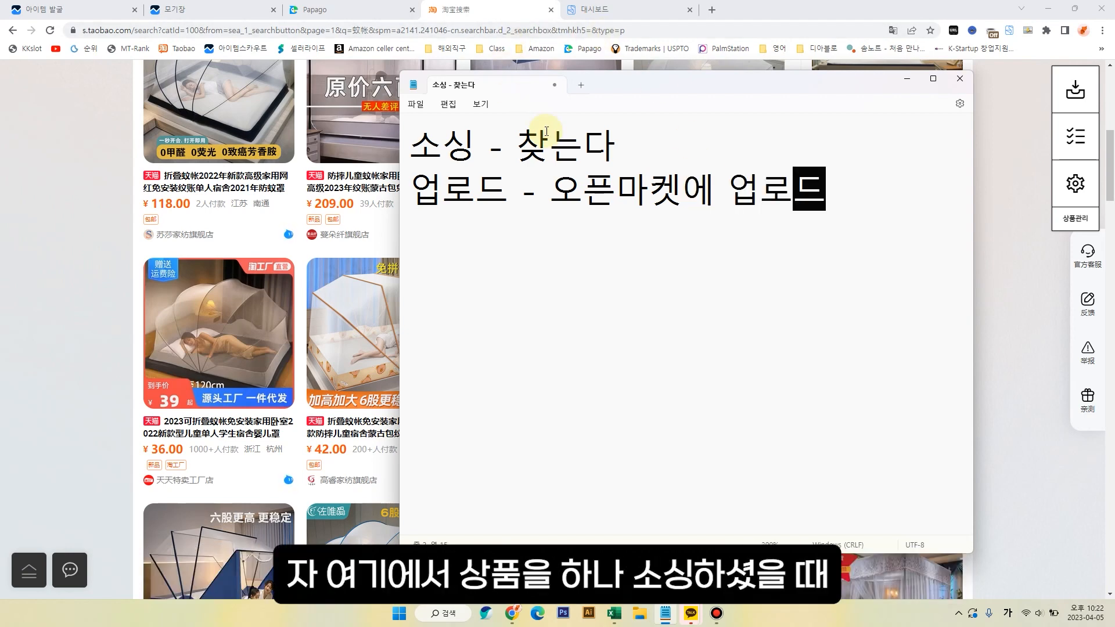
- Append ": 모기장" to the end of the 소싱 line
left_click_drag(622, 149, 399, 149)
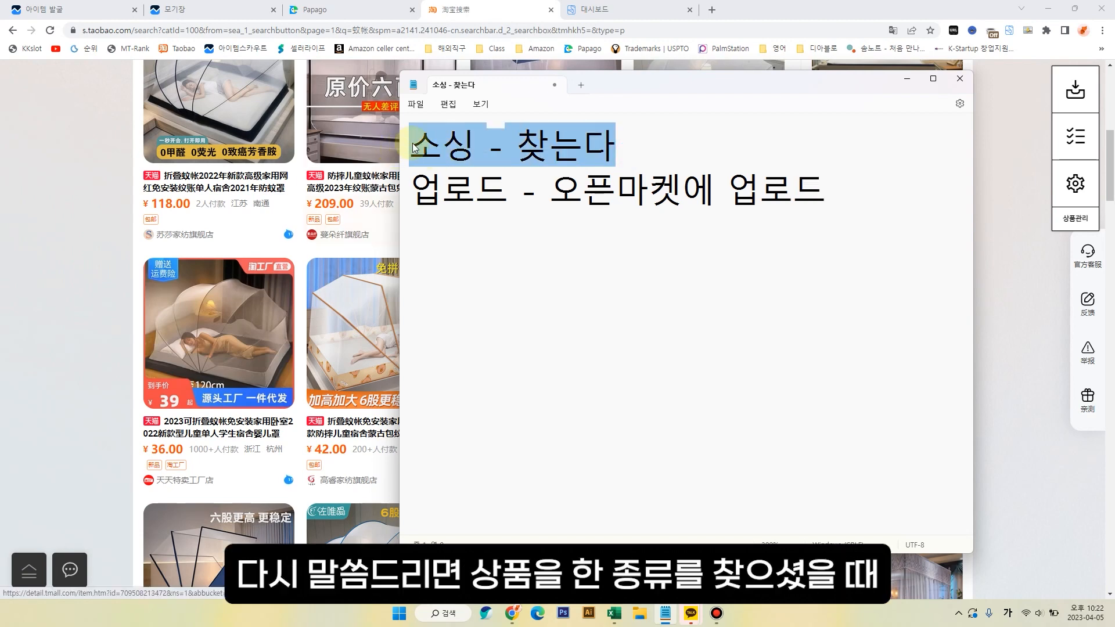
left_click(517, 148)
left_click_drag(516, 148, 616, 144)
left_click(616, 144)
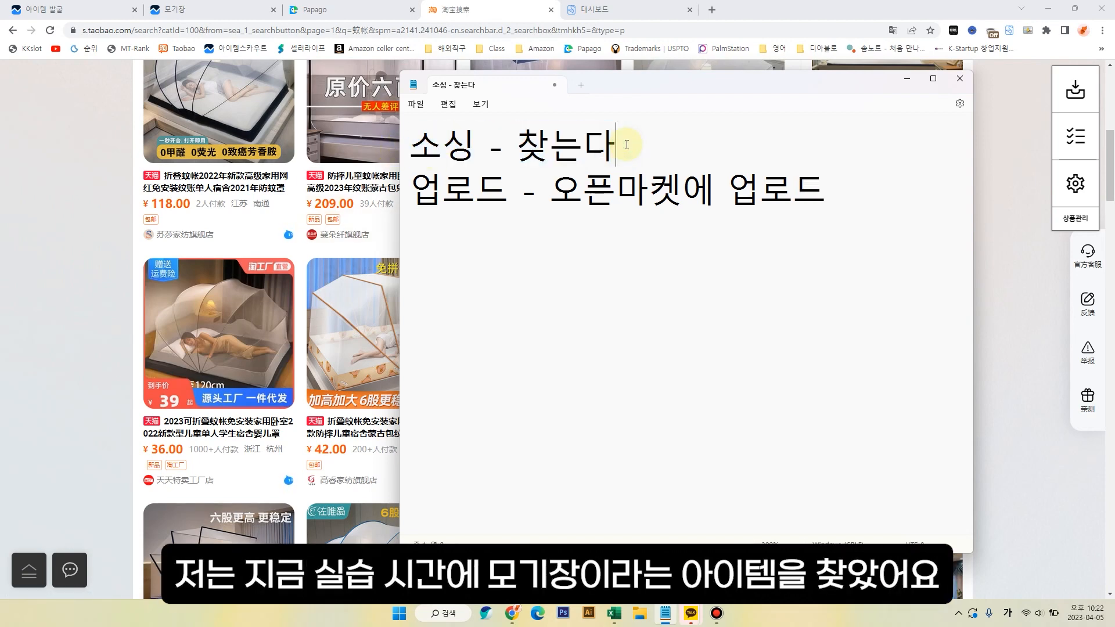
type(": 모기장")
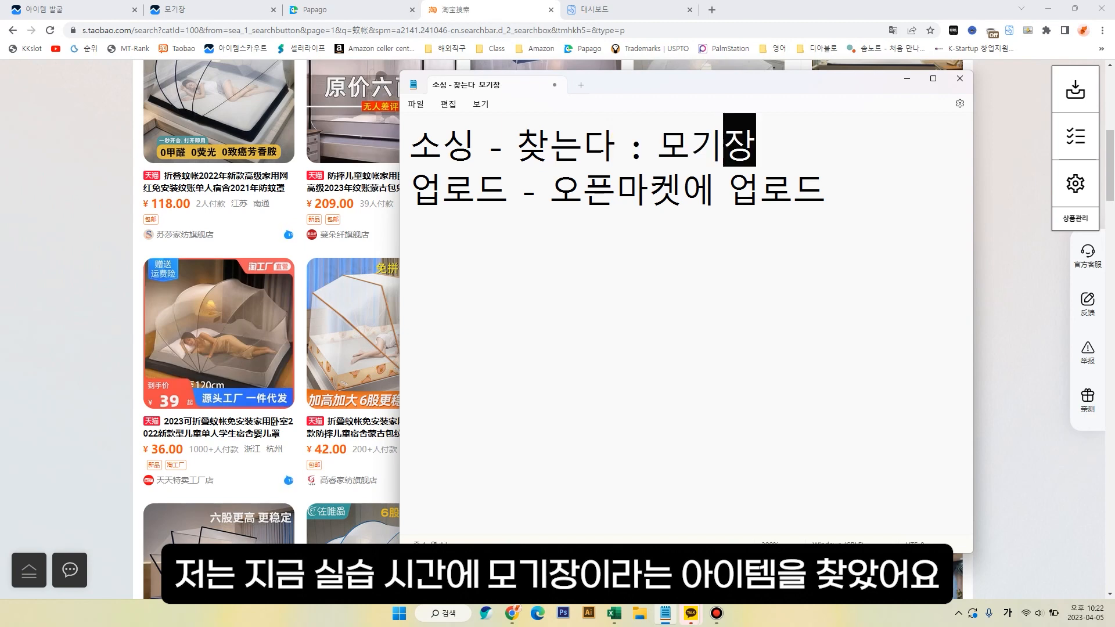
- Append ": 10~20개" to the end of the 업로드 line and highlight the number range
left_click(879, 207)
type(":")
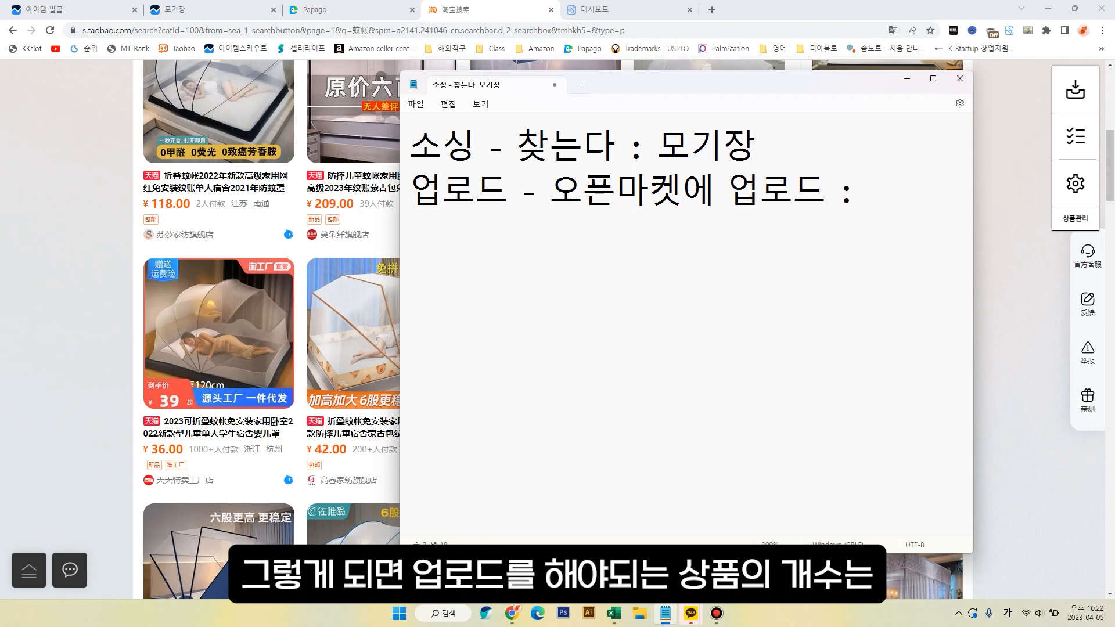
left_click(987, 225)
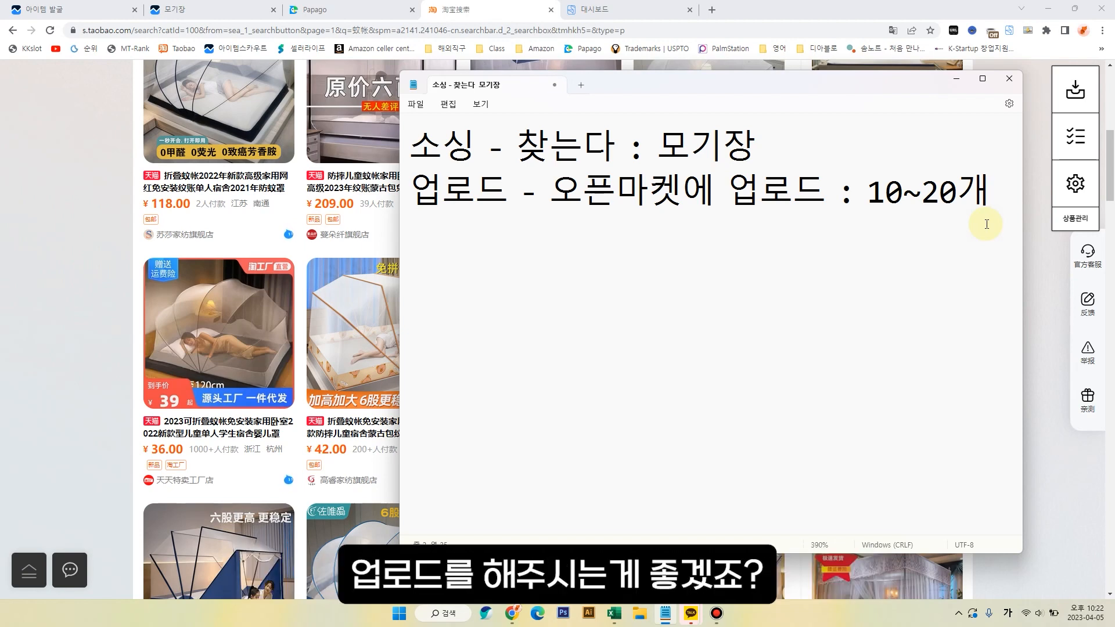
left_click_drag(870, 191, 955, 203)
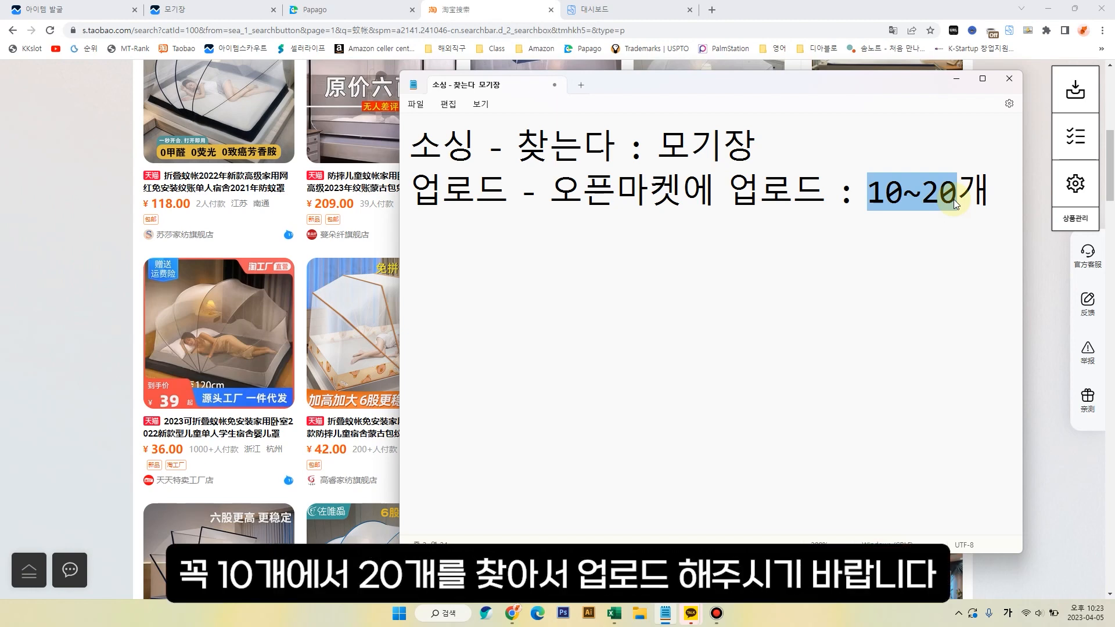
- Return to the Taobao results, open the 无印良品 2022 folding mosquito net listing, and collect the product
left_click(388, 248)
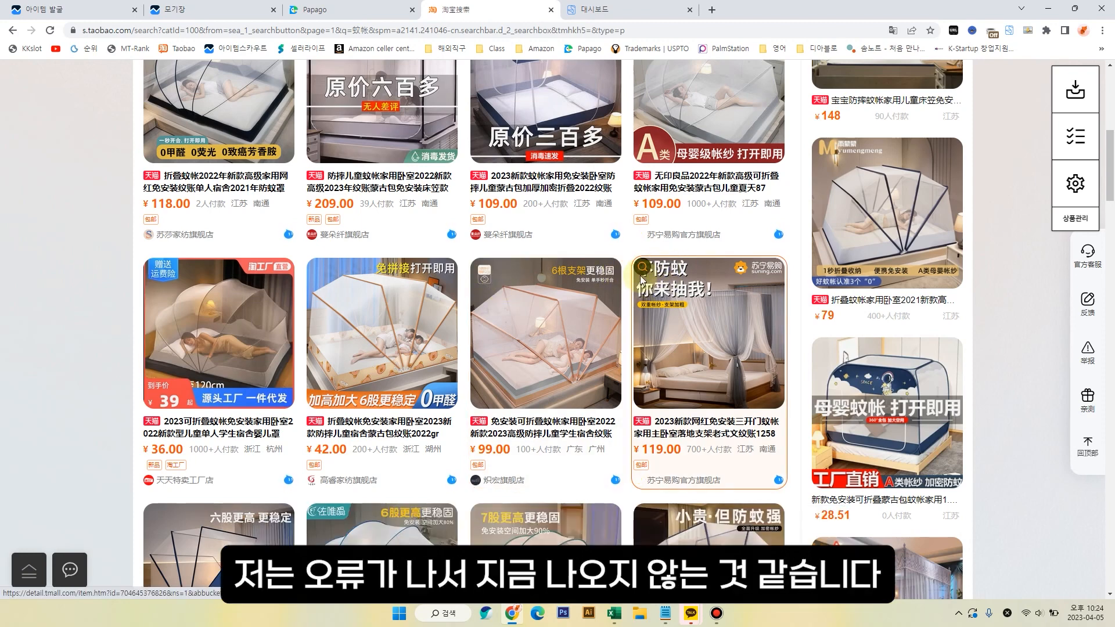
left_click(640, 235)
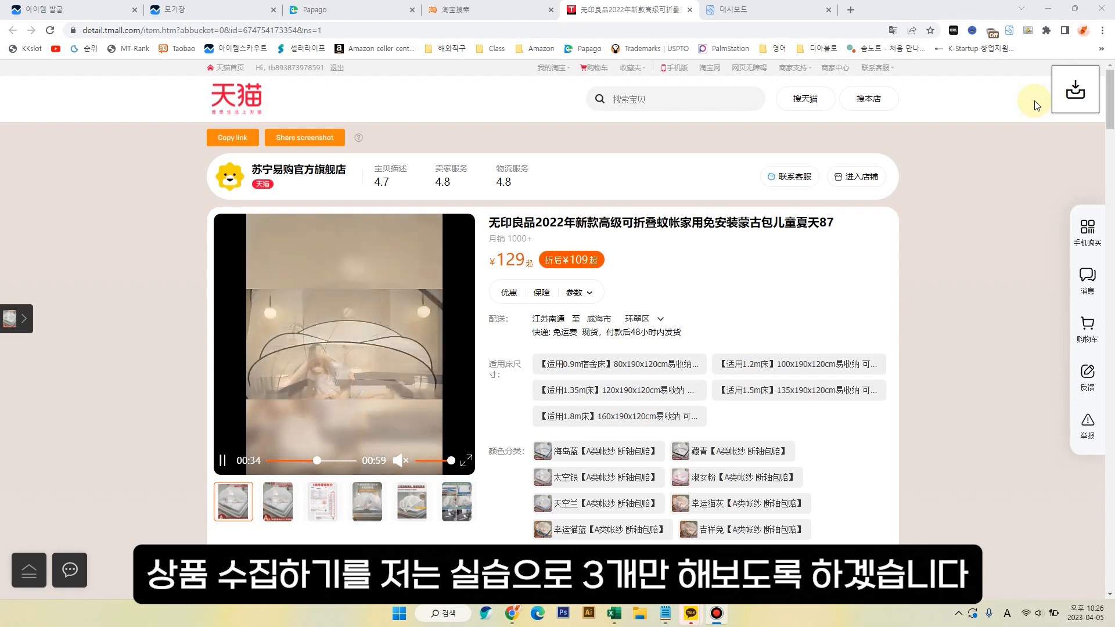
left_click(1054, 106)
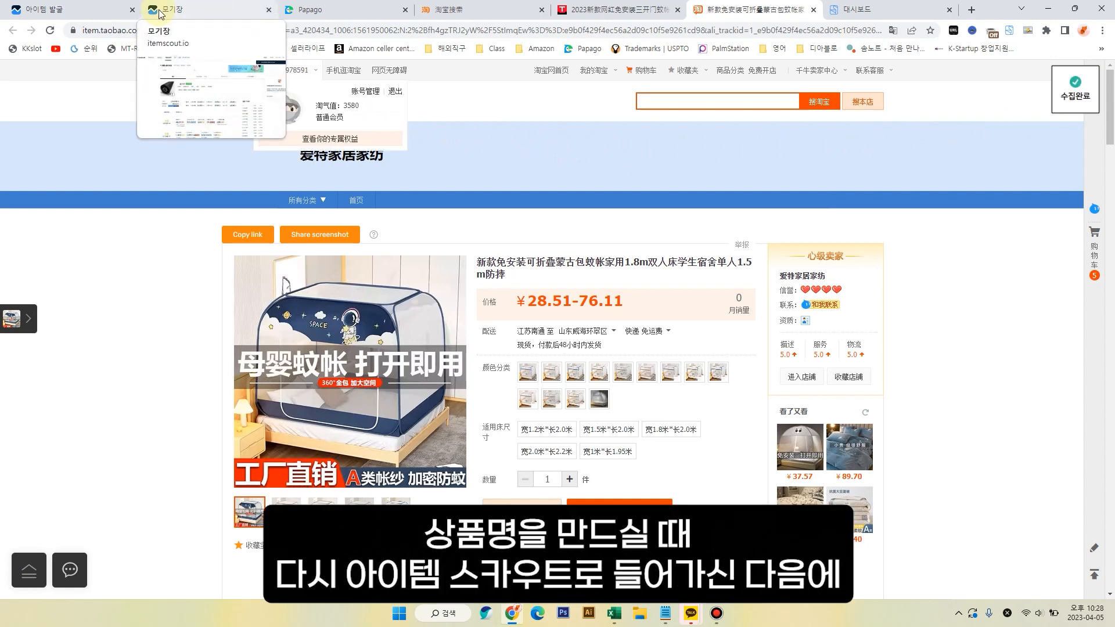
- Switch to the itemscout 모기장 analysis, show its related keywords (연관 키워드), and limit the search count to 1000–60000
left_click(178, 13)
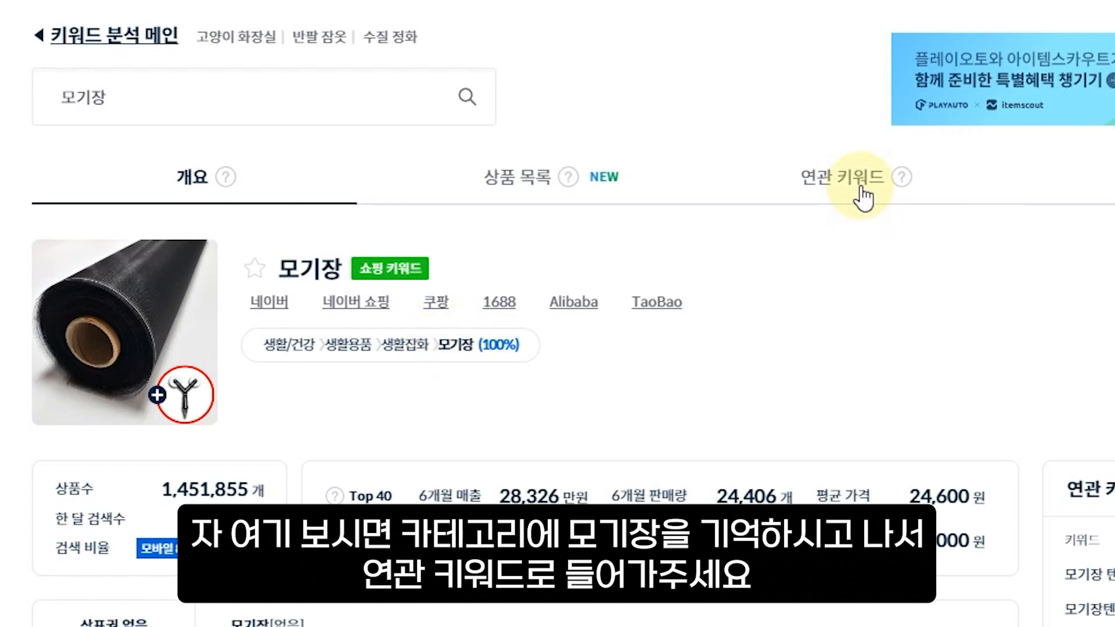
left_click(863, 197)
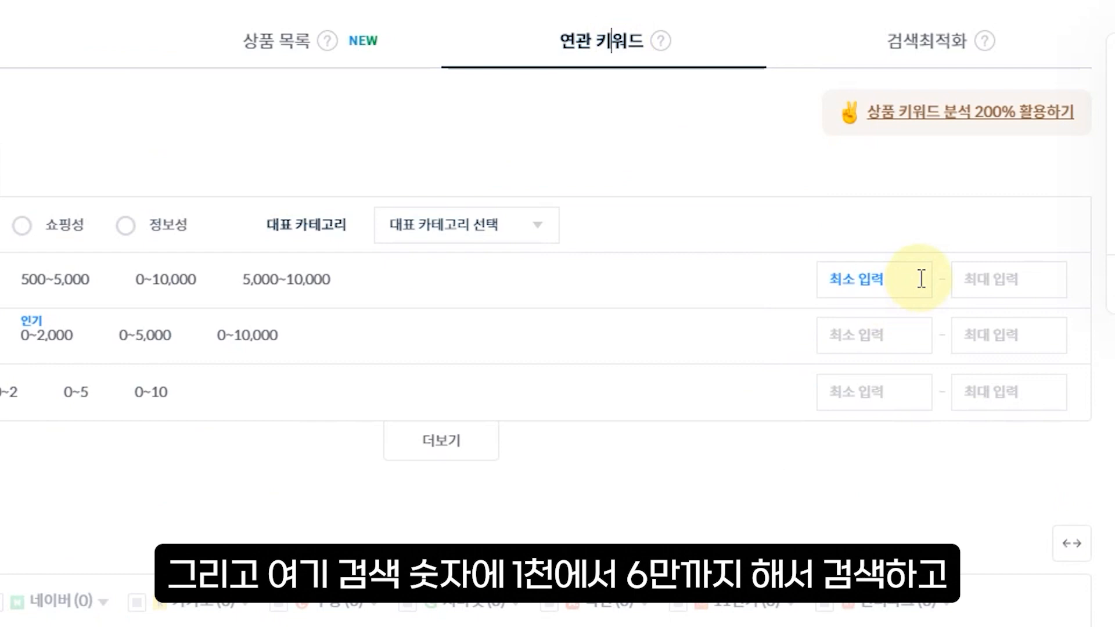
left_click(921, 278)
type("1000")
key("Tab")
type("60000")
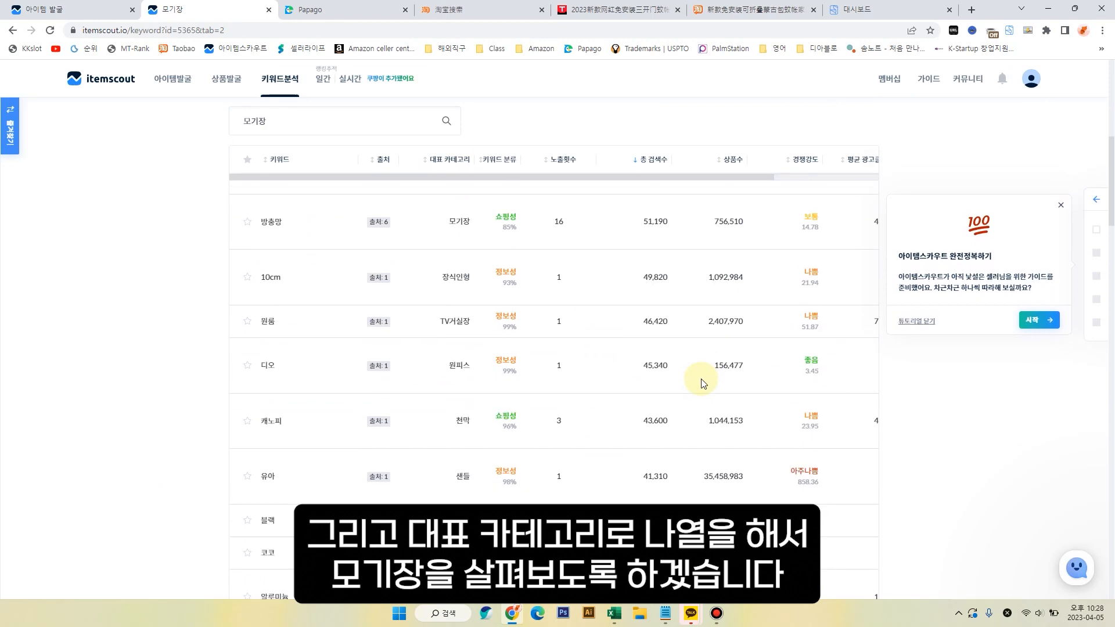
- Sort the related keywords by representative category (대표 카테고리) and locate the rows categorised as 모기장
left_click(430, 296)
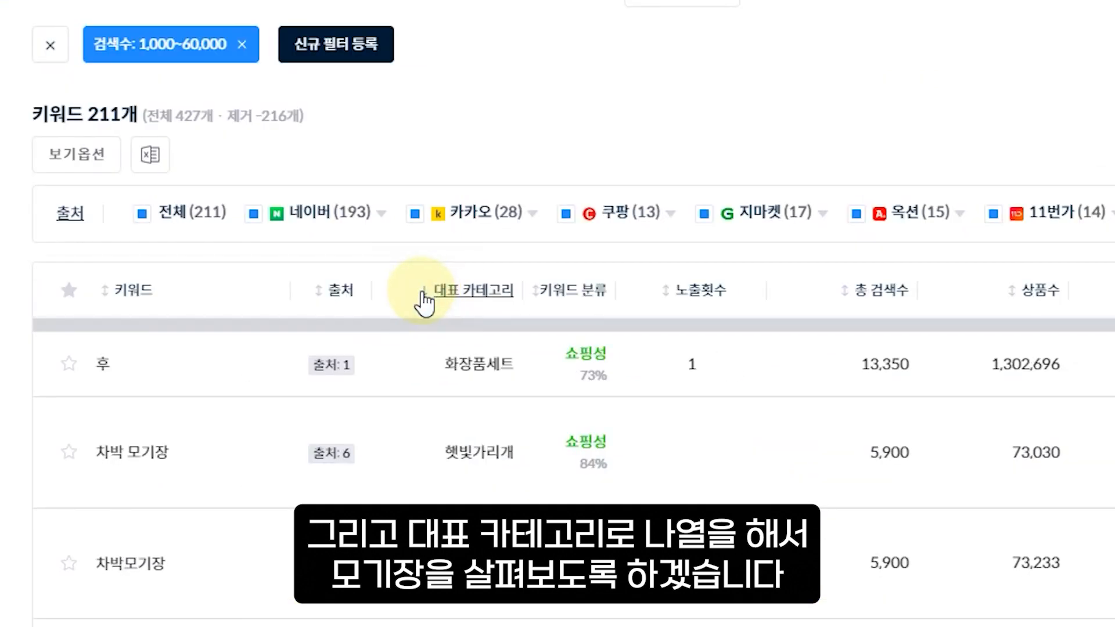
scroll(423, 299, "down", 10)
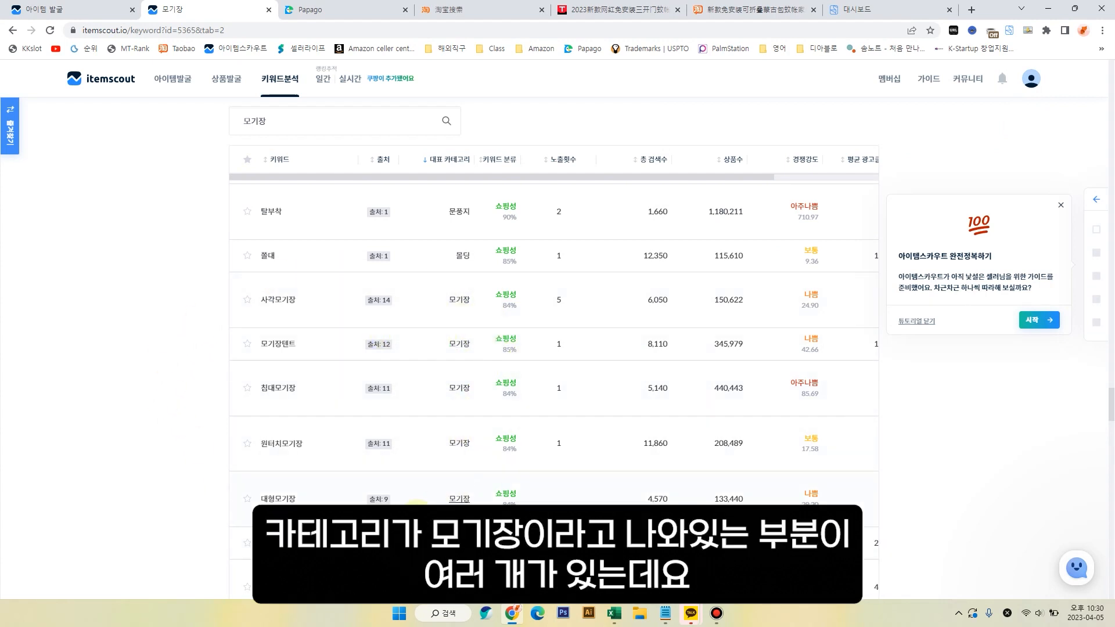
- Switch to the blank Notepad note, write the keywords 모기장 and 원터치 모기장 on separate lines, and highlight each for comparison
mouse_move(662, 620)
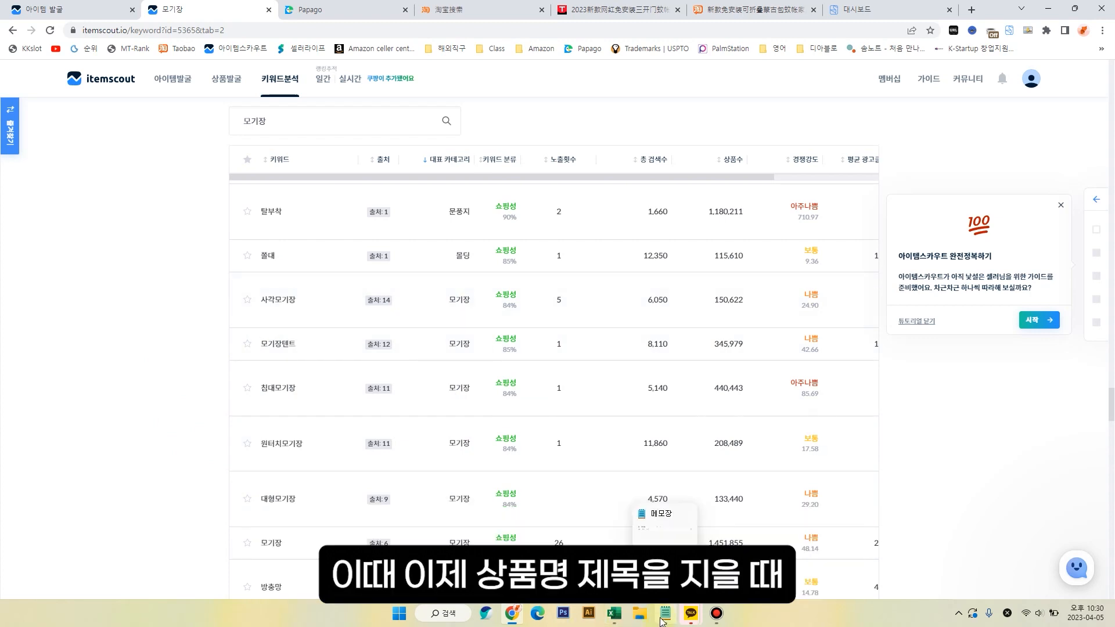
left_click(662, 620)
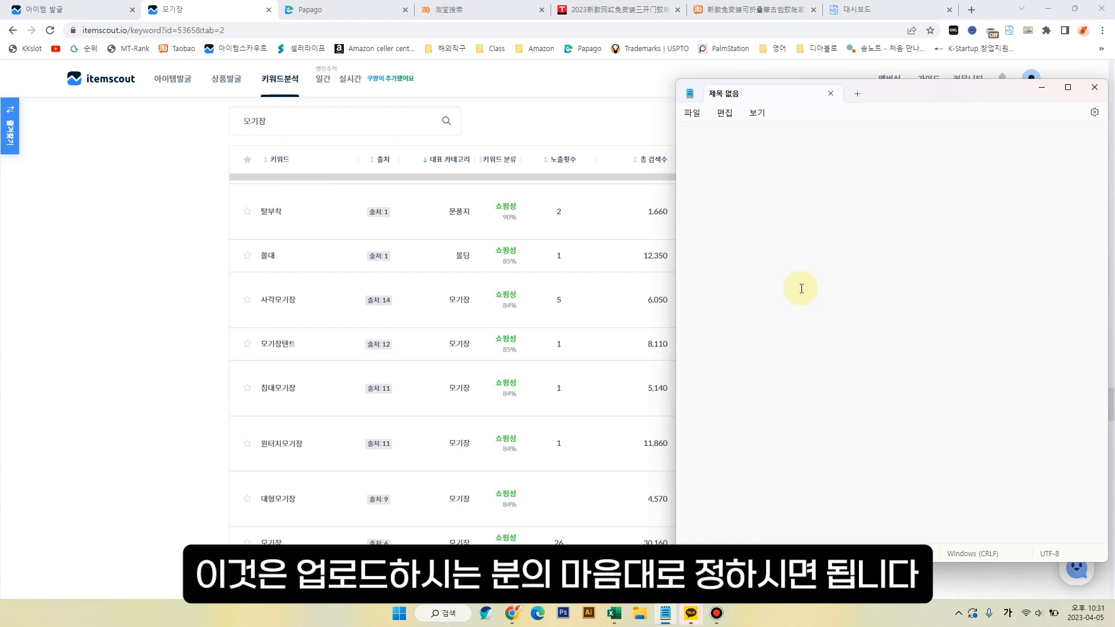
type("모기ㅏ자")
type("장")
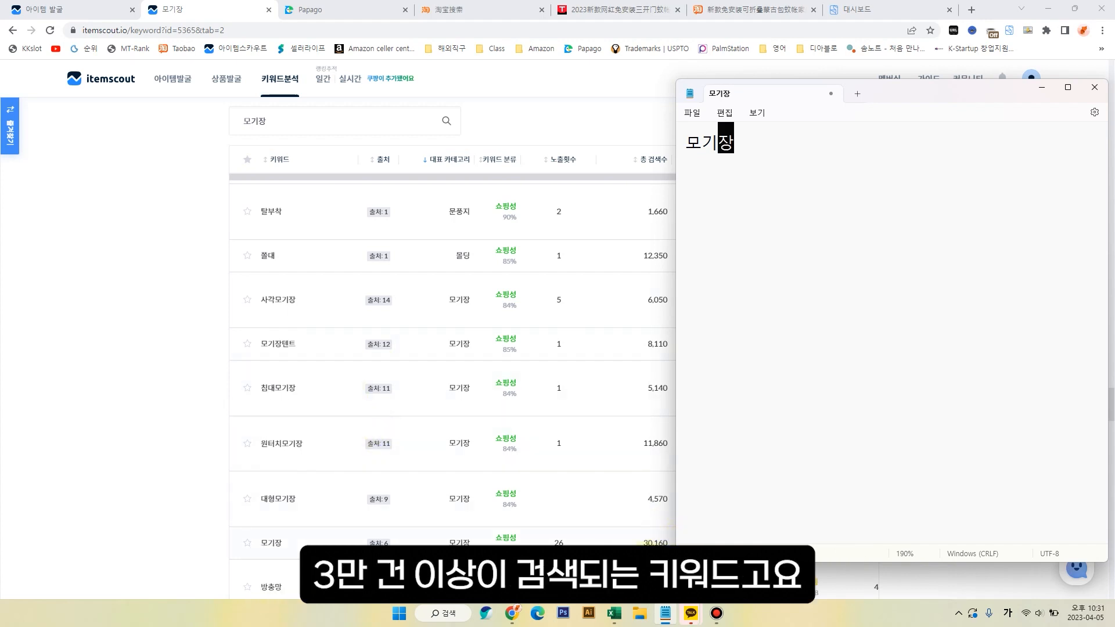
key("Return")
type("원터치")
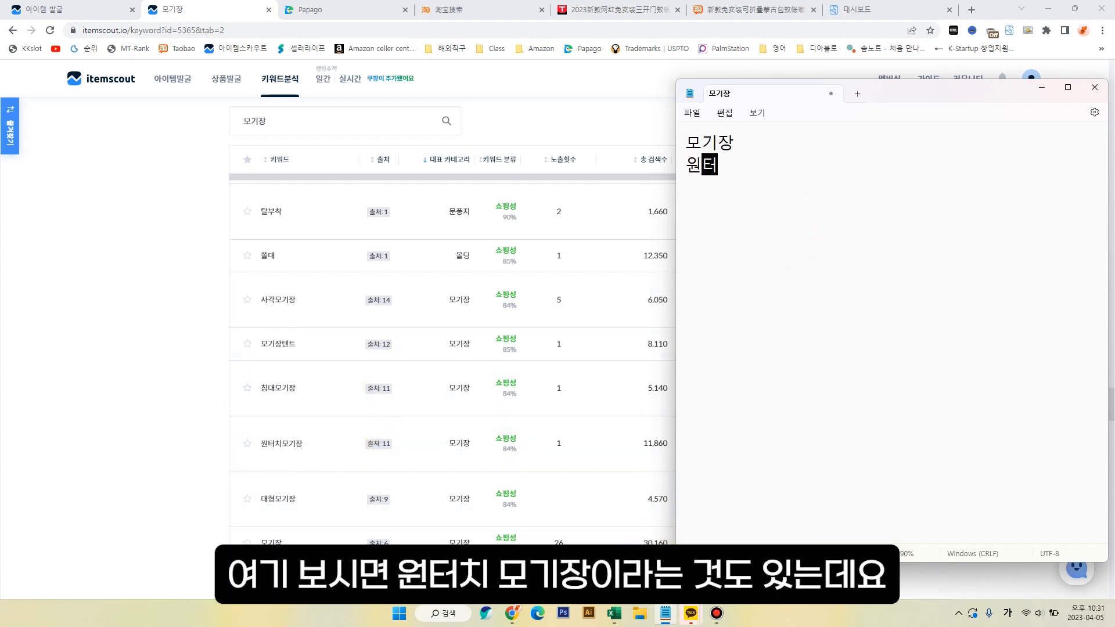
type(" 모기장")
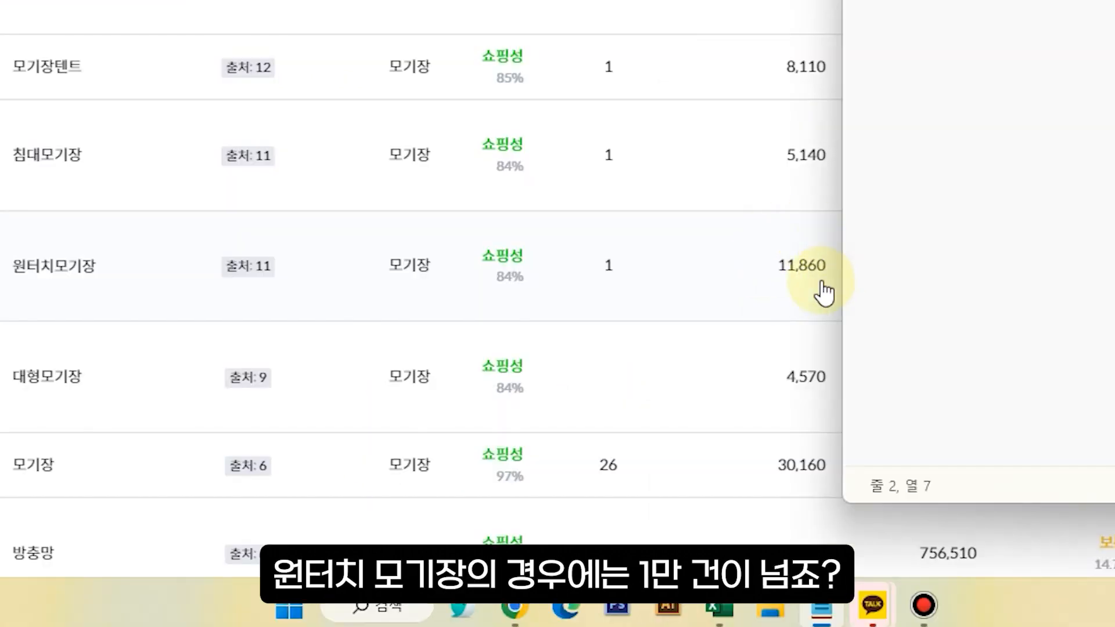
double_click(726, 140)
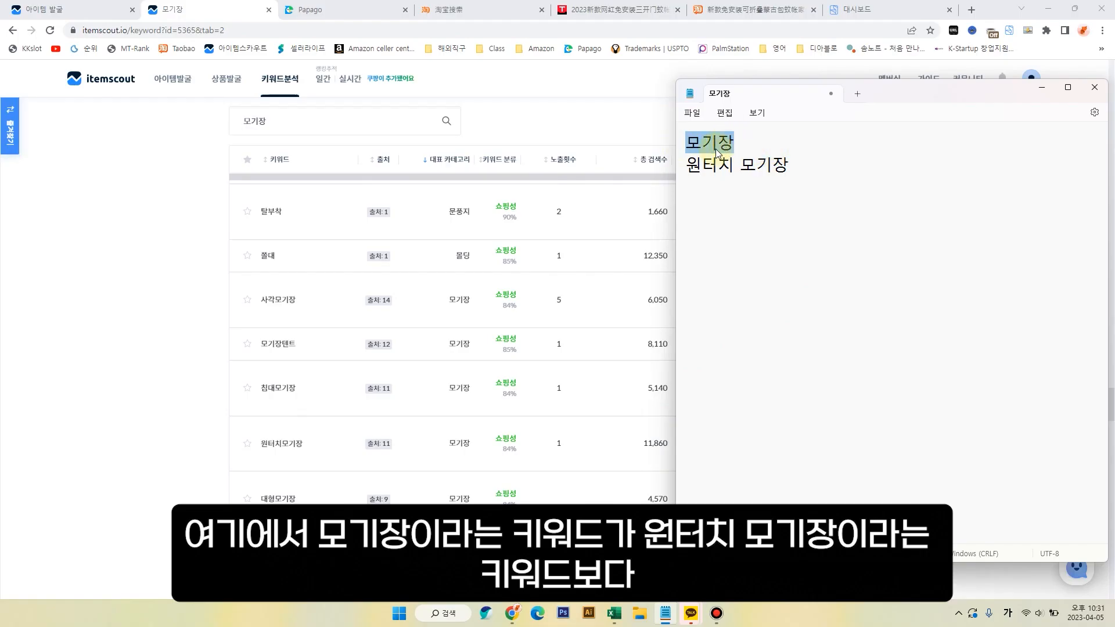
left_click_drag(690, 166, 798, 170)
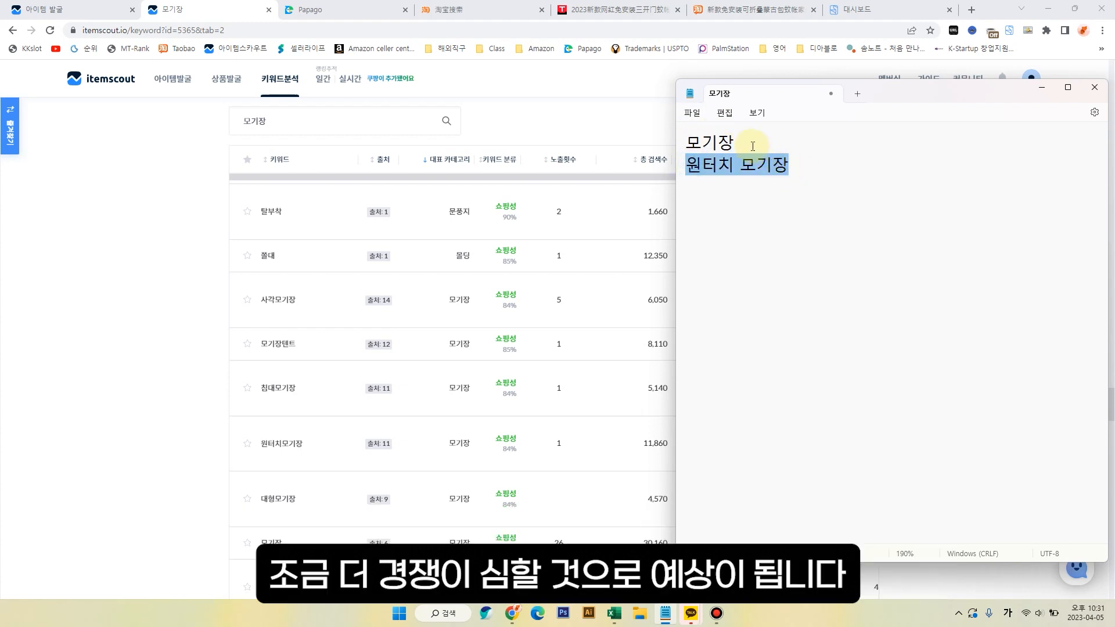
- Delete the first line and the word 원터치 so that only the keyword 모기장 is left in the note
left_click_drag(750, 144, 679, 145)
key("ctrl+c")
key("Delete")
key("Delete")
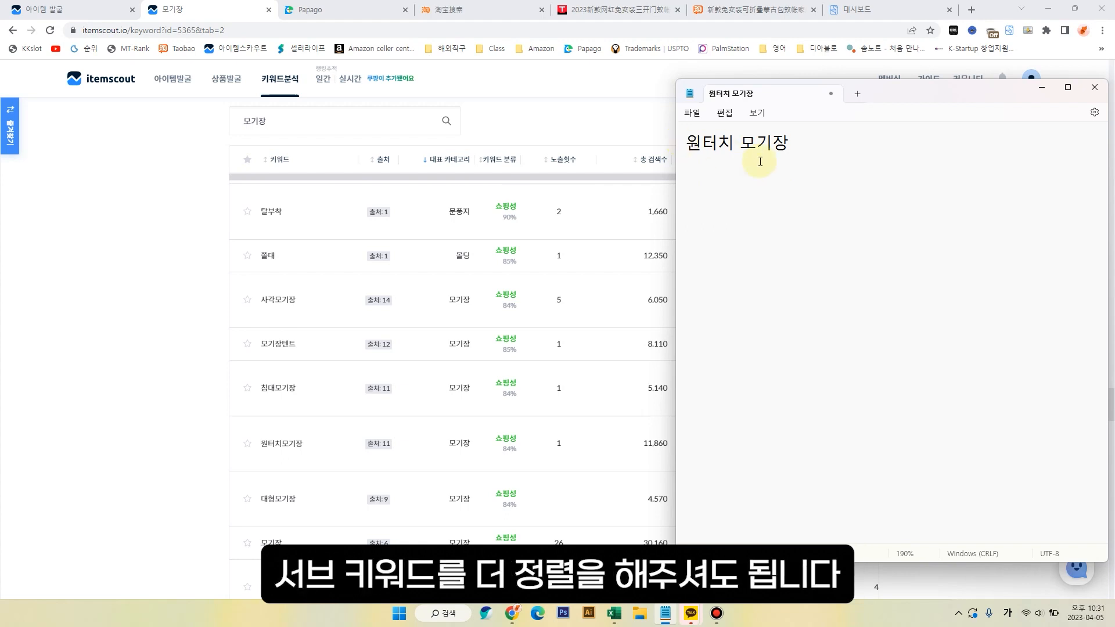
key("Delete")
key("Delete")
key("Delete")
key("Delete")
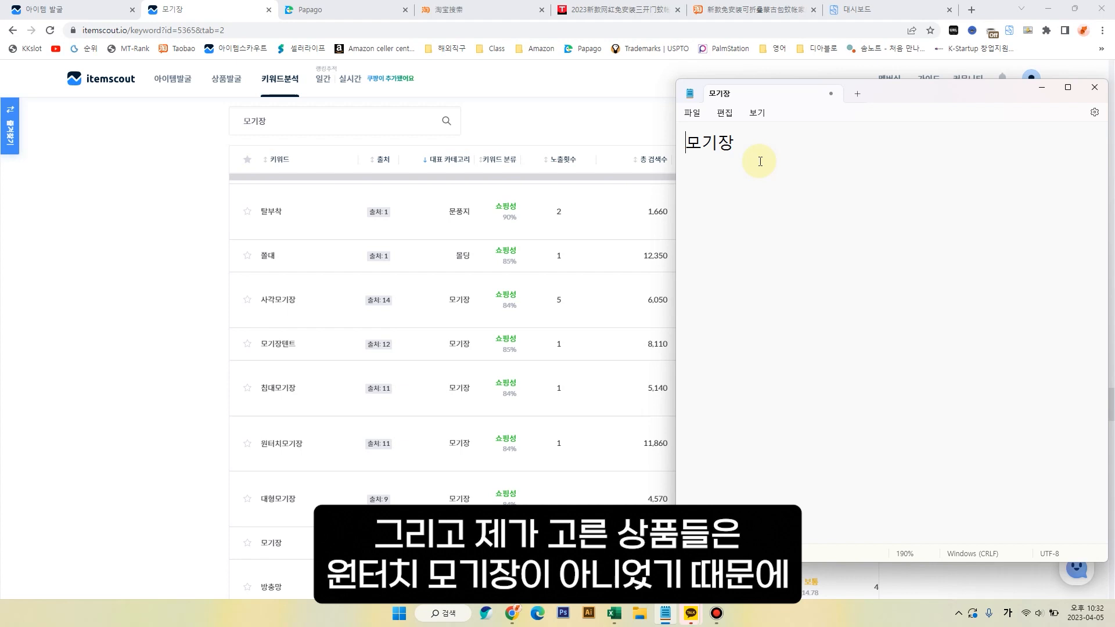
- Label the keyword so the line reads "메인 키워드(1~3) : 모기장" and start a new line below it
type("메인")
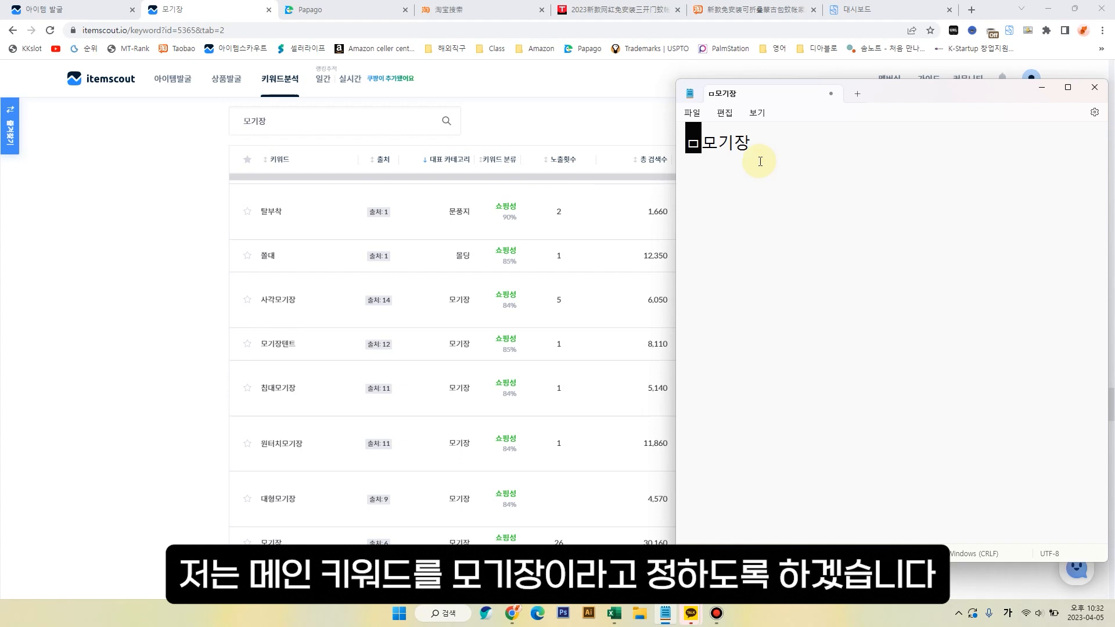
type("키워드 :")
key("End")
key("Return")
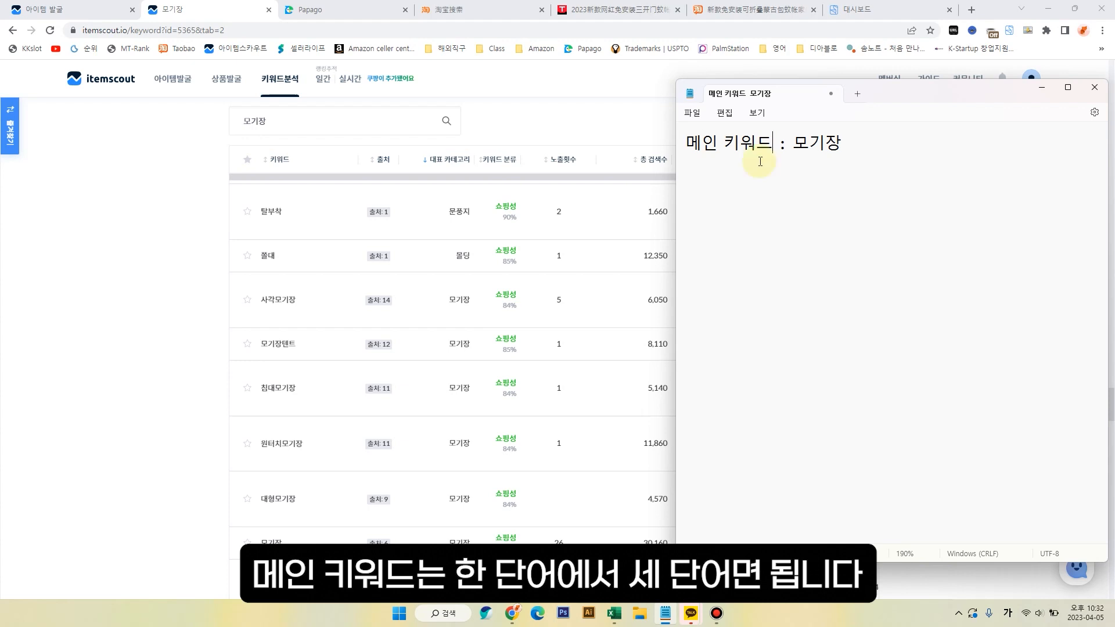
type("(1~3) : 모기장 ")
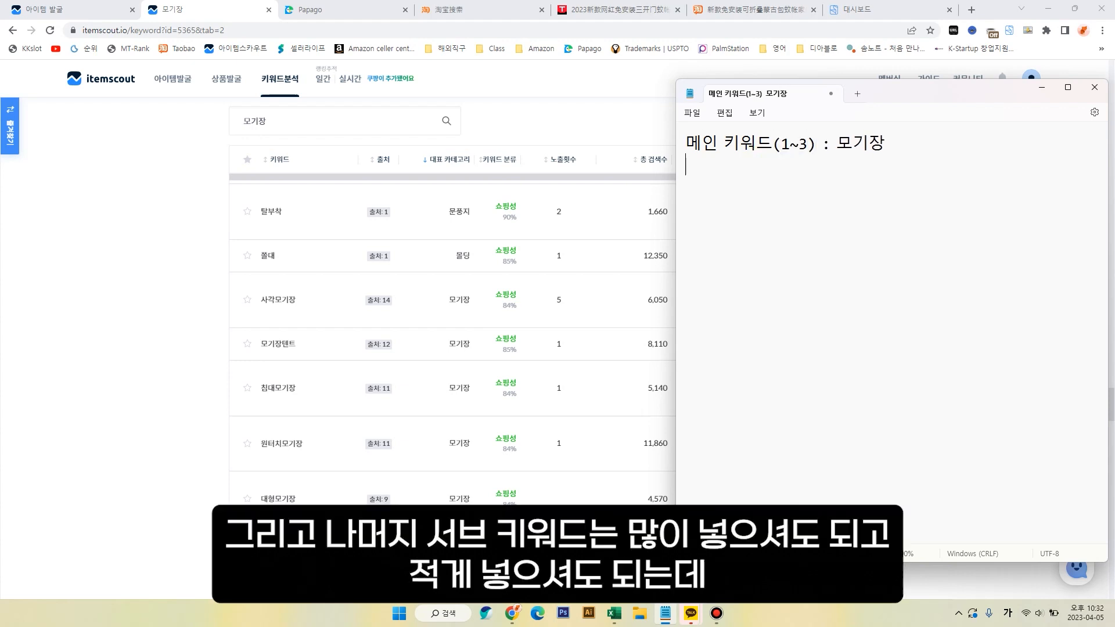
- Add the line "서브 키워드 : 사각 텐트 대형 캐노피 접이식 촘촘망", taking the words from the related keywords categorised as 모기장
type("서브 키워드 :")
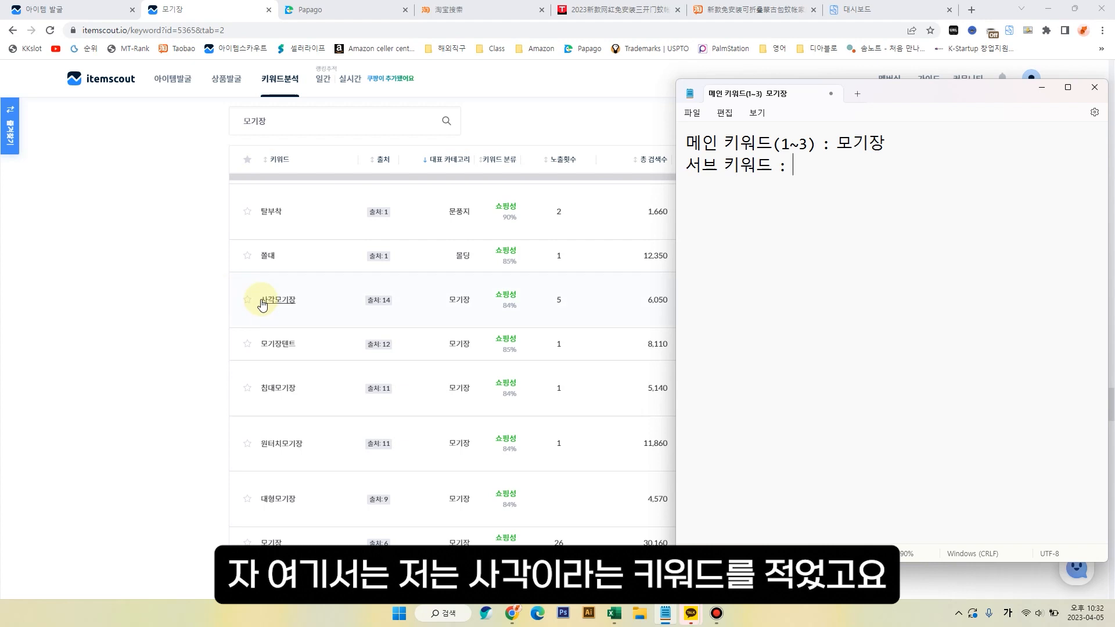
type("각 텐트")
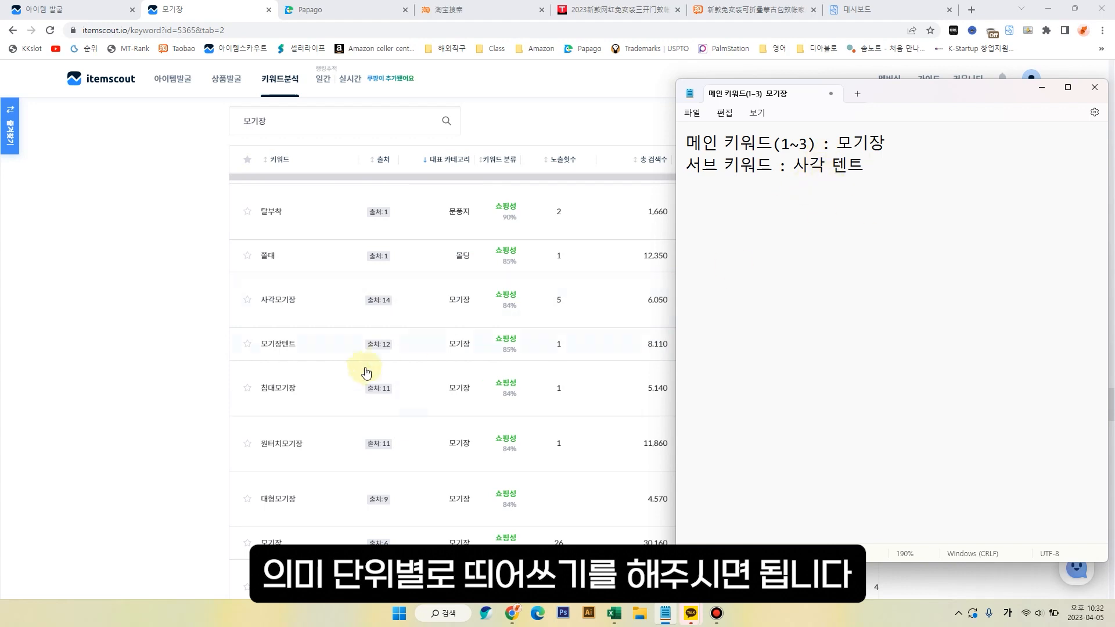
scroll(262, 340, "down", 3)
type("대형")
scroll(261, 339, "down", 3)
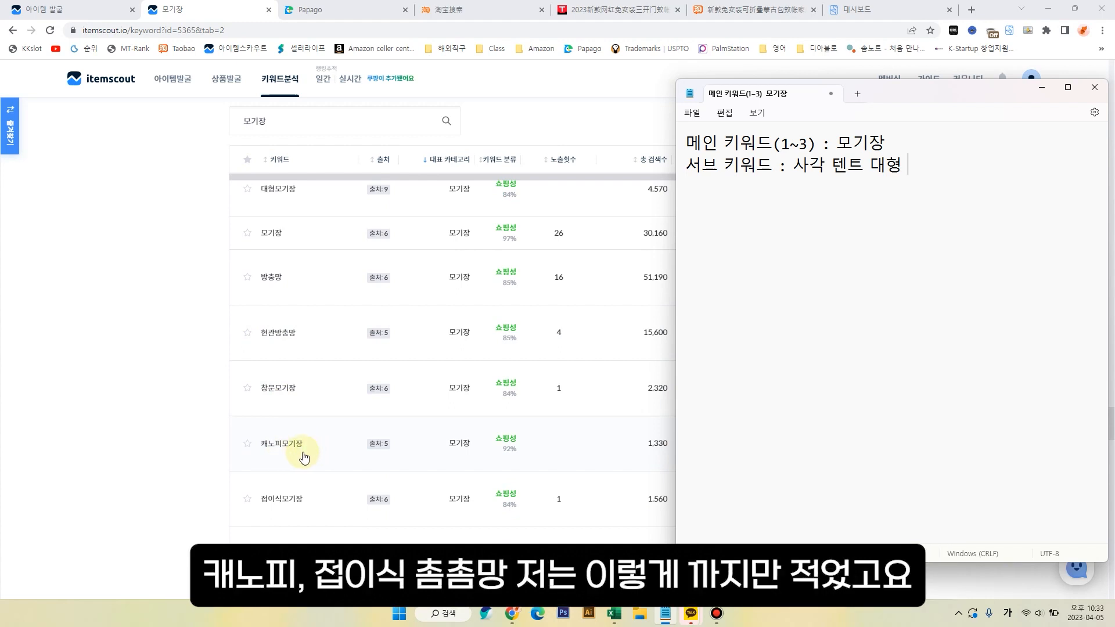
type("캐노피 접이식")
scroll(277, 372, "down", 3)
type("촘촘망")
scroll(277, 372, "down", 3)
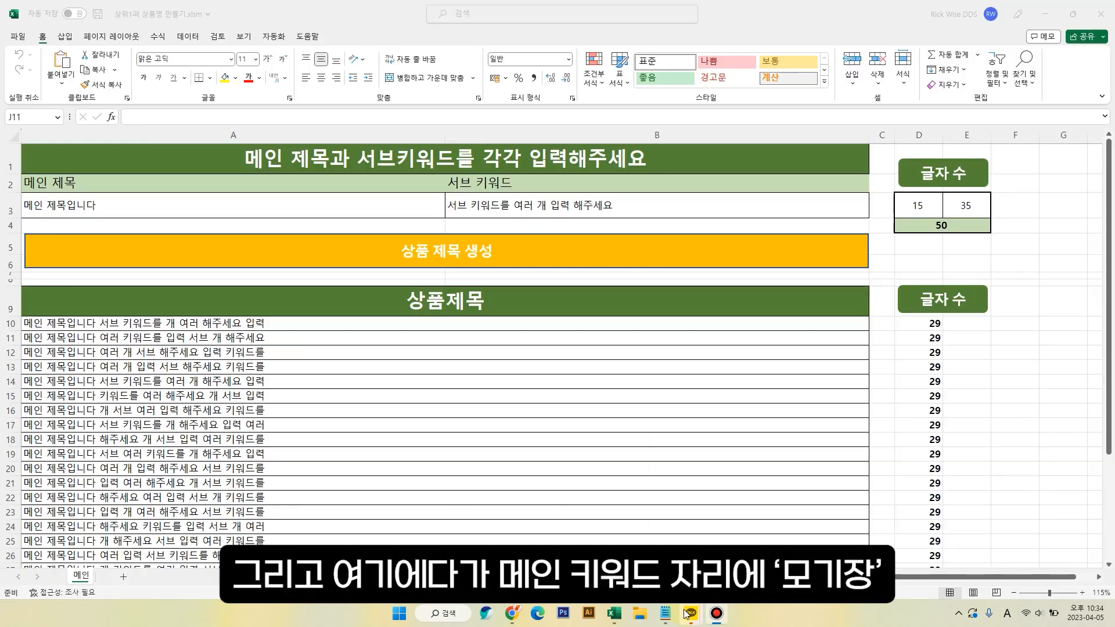
- In the Excel product-name workbook, replace the 메인 제목 placeholder in A3 with 모기장
double_click(104, 213)
triple_click(106, 210)
key("ctrl+v")
- Copy the sub keywords from the note into the 서브 키워드 cell, replacing its placeholder, and generate the product titles (상품 제목 생성)
key("alt+Tab")
left_click_drag(796, 167, 1066, 162)
key("ctrl+c")
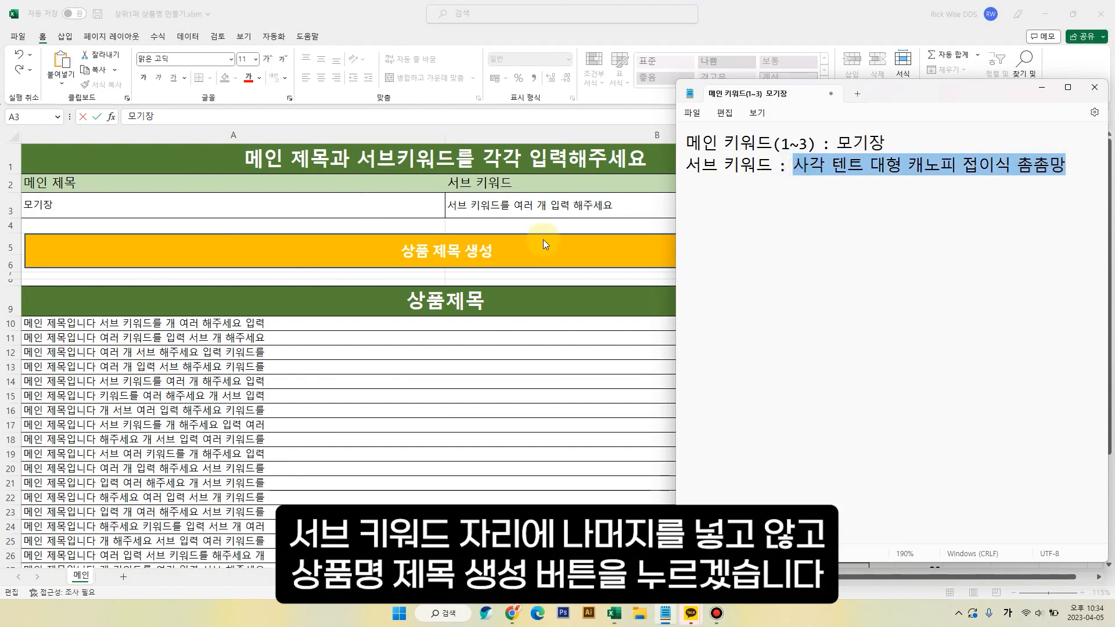
triple_click(562, 204)
key("ctrl+v")
left_click(456, 272)
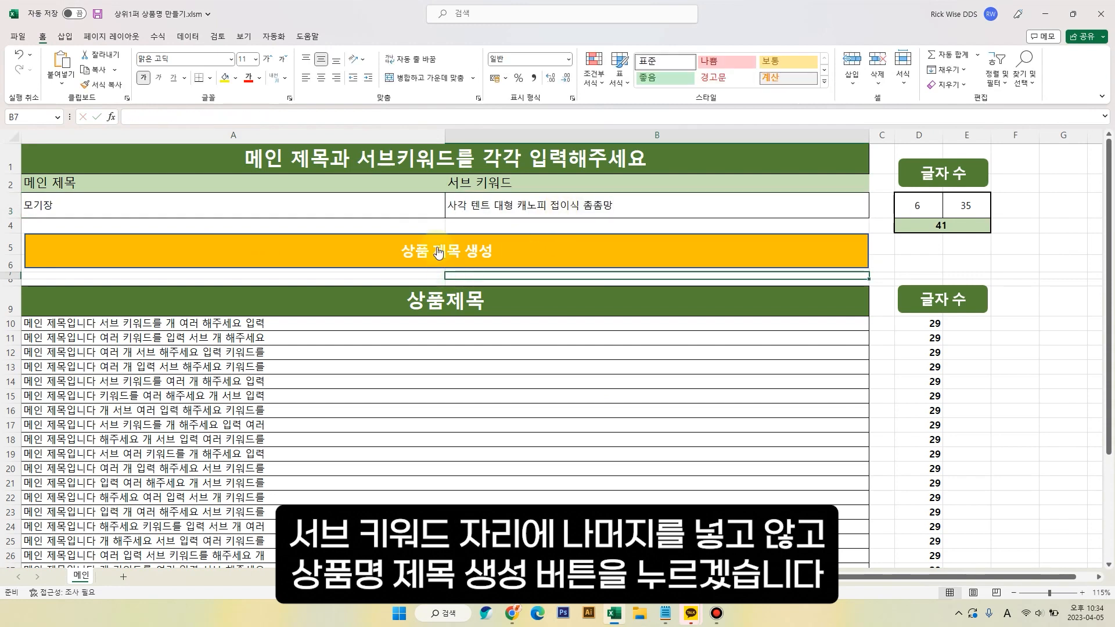
left_click(438, 251)
left_click(569, 345)
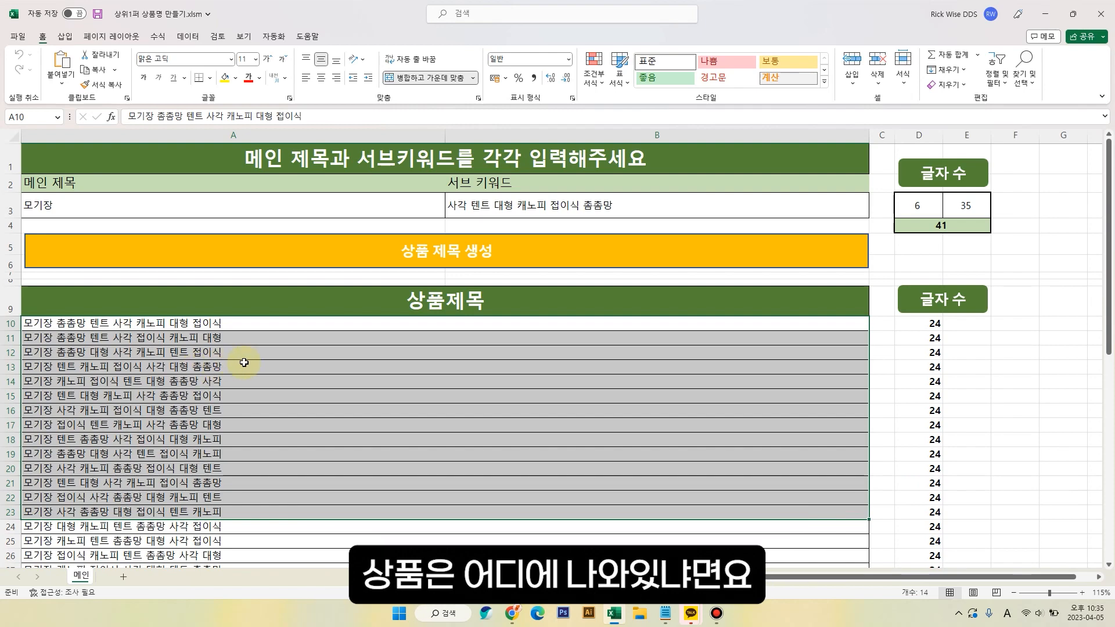
- Switch to the 셀포유 dashboard in the browser and open the collected product management page (수집상품관리)
key("super+Tab")
left_click(530, 389)
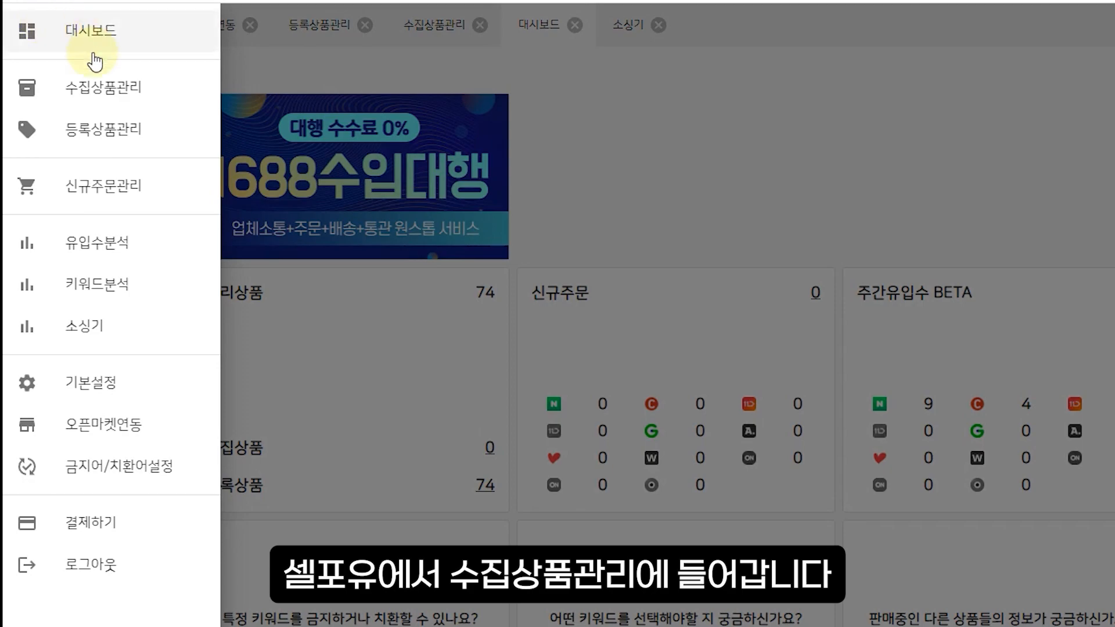
left_click(93, 84)
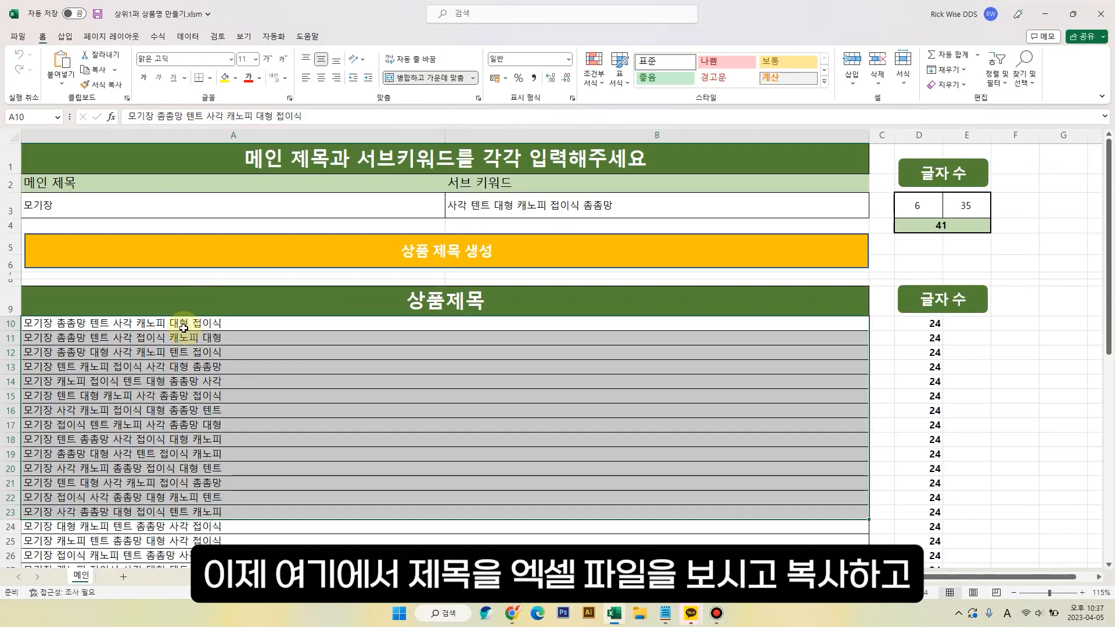
- Replace the name of product SFY_o8tr with the generated title in A10, "모기장 촘촘망 텐트 사각 캐노피 대형 접이식", without trailing whitespace
left_click(177, 323)
key("ctrl+c")
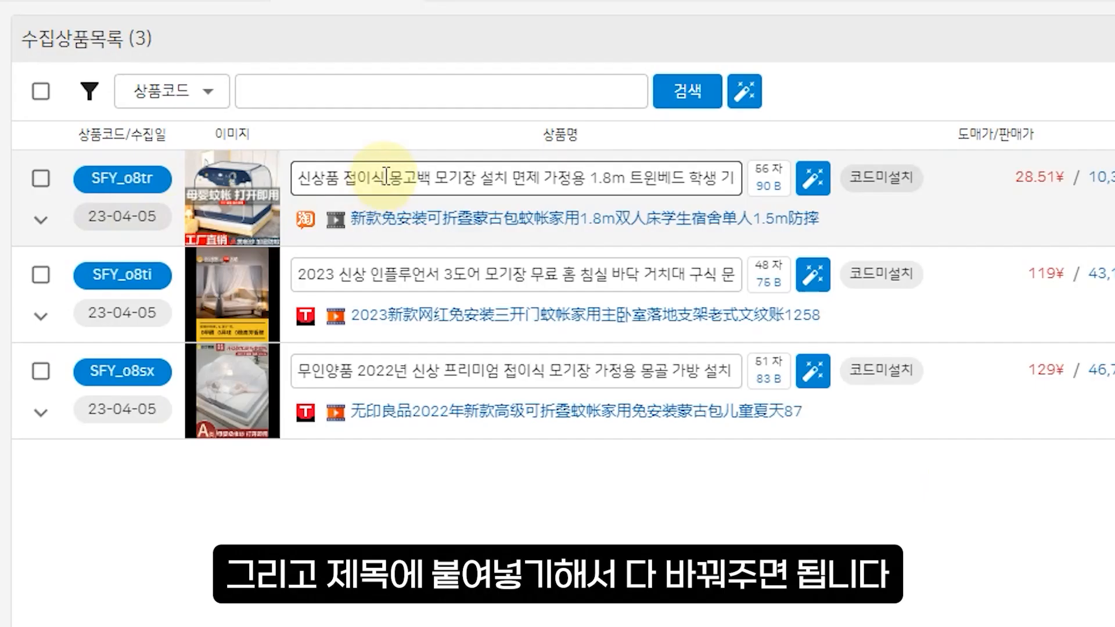
triple_click(406, 178)
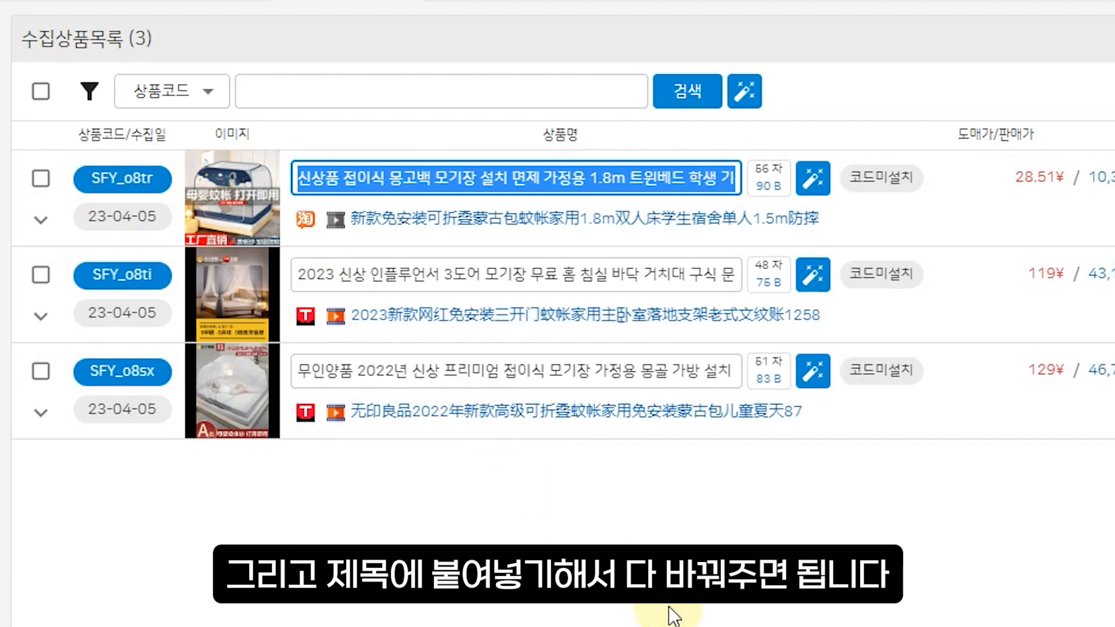
key("ctrl+v")
key("BackSpace")
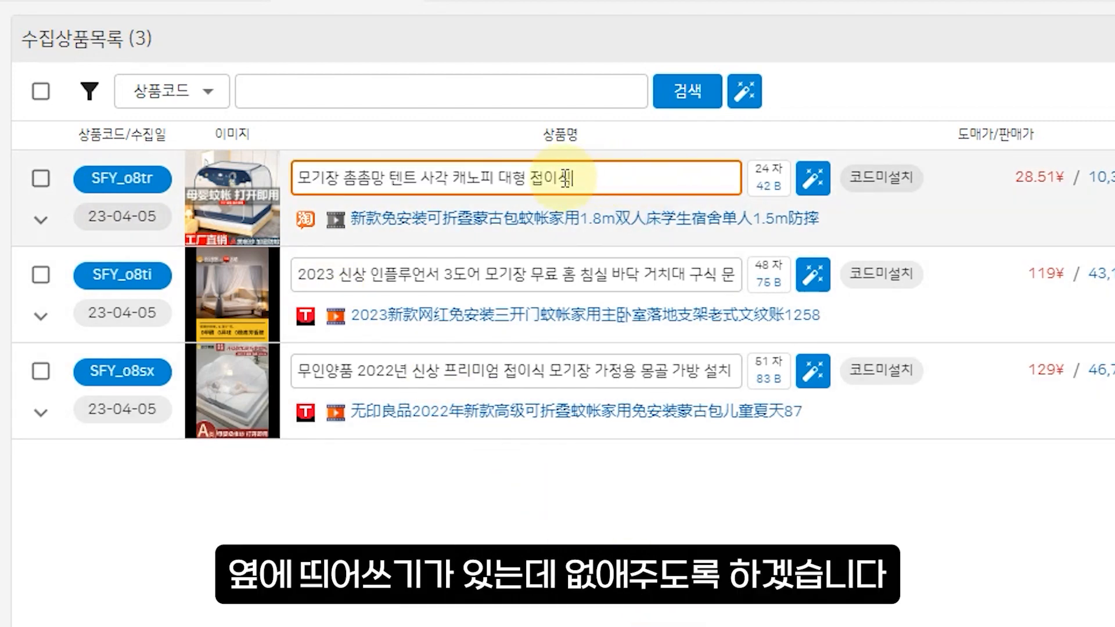
left_click(575, 287)
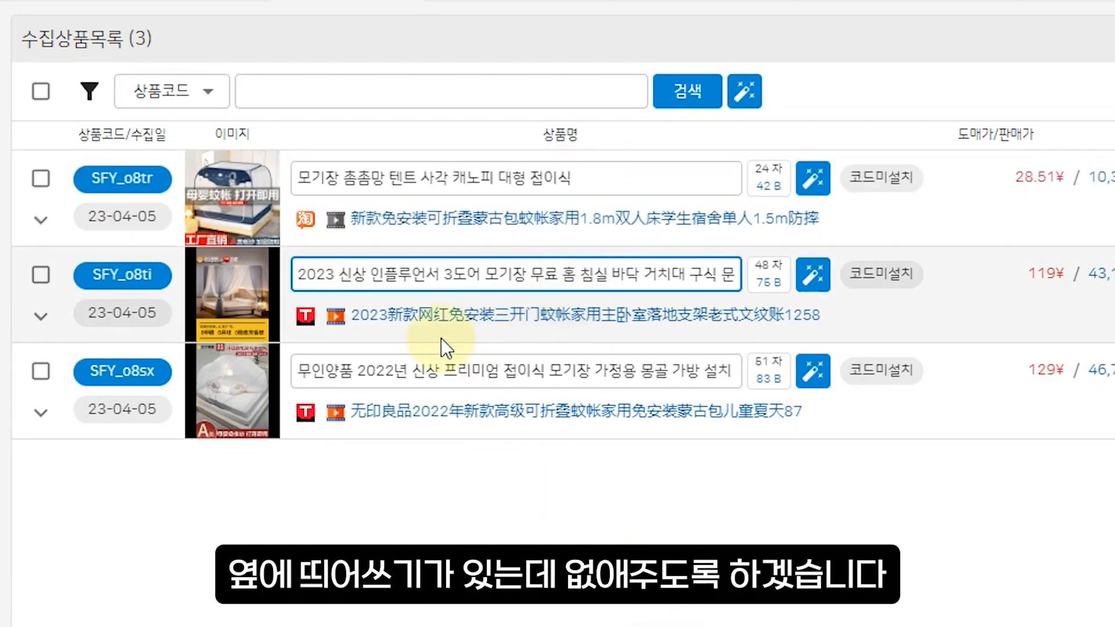